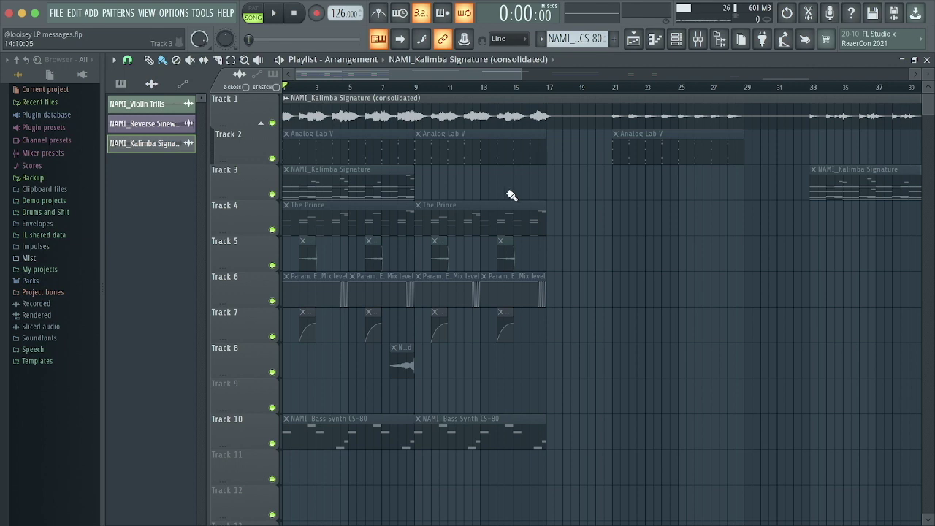
Step: Enable the first NAMI_Kalimba Signature clip on Track 3 and play its pattern in the piano roll
{"action": "left_click", "coordinate": [333, 171]}
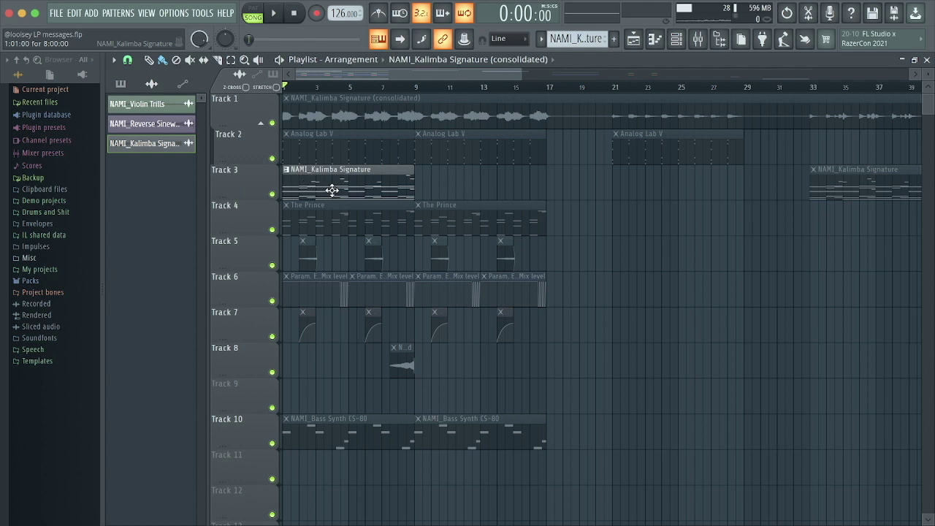
{"action": "double_click", "coordinate": [333, 190]}
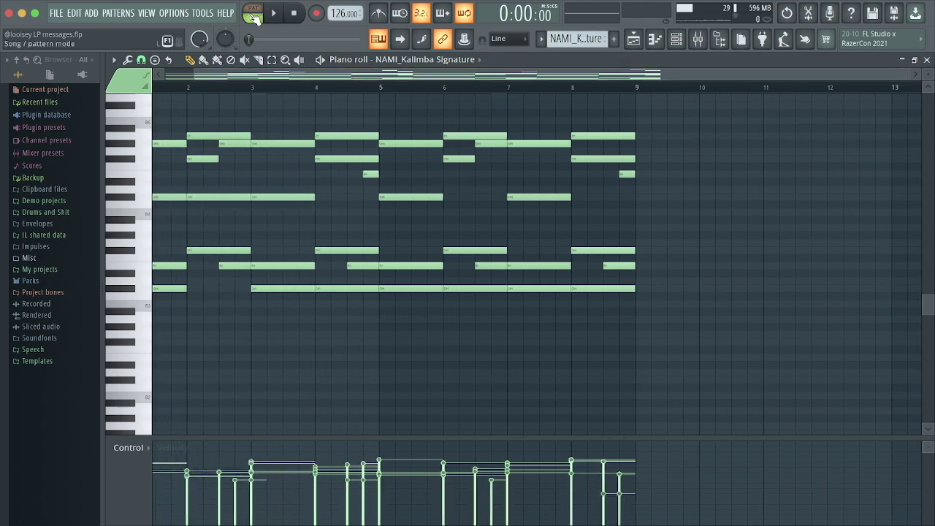
{"action": "key", "text": "space"}
{"action": "scroll", "coordinate": [413, 189], "scroll_direction": "up", "scroll_amount": 4}
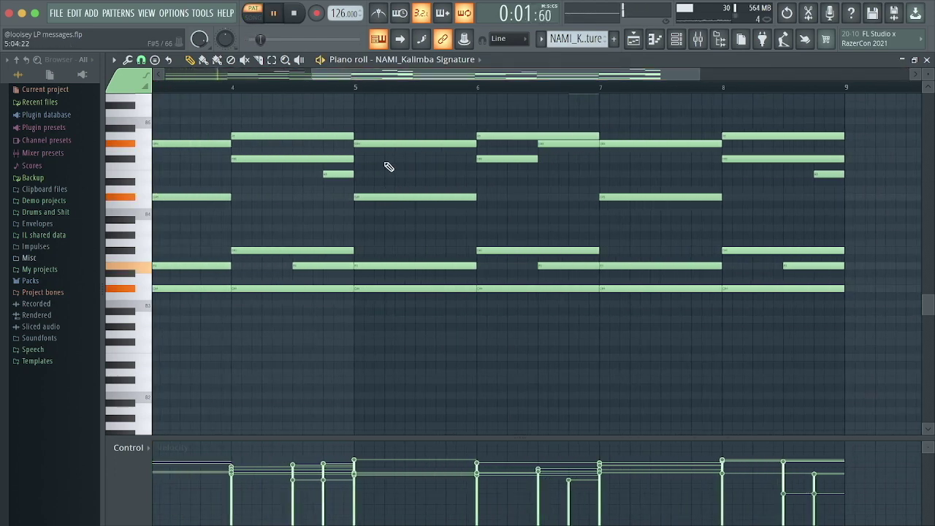
{"action": "scroll", "coordinate": [387, 146], "scroll_direction": "down", "scroll_amount": 4}
{"action": "scroll", "coordinate": [323, 183], "scroll_direction": "up", "scroll_amount": 3}
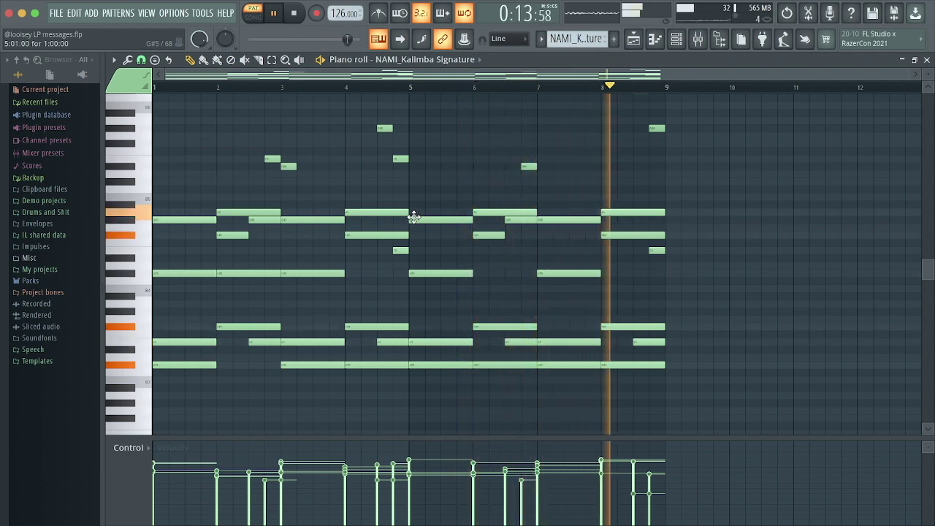
{"action": "key", "text": "space"}
Step: Inspect the Vinyl, ValhallaDelay and Fruity parametric EQ 2 effects on mixer Insert 7, closing each plugin window
{"action": "key", "text": "F9"}
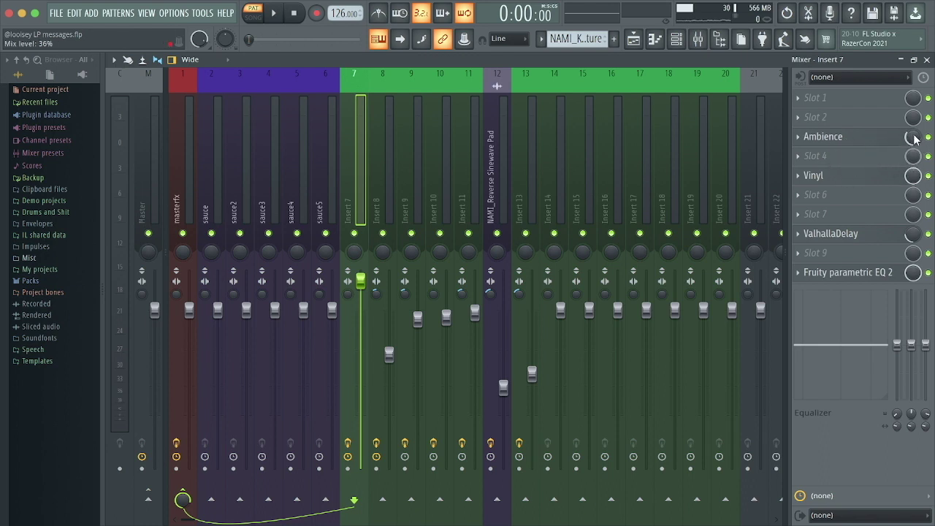
{"action": "left_click", "coordinate": [829, 176]}
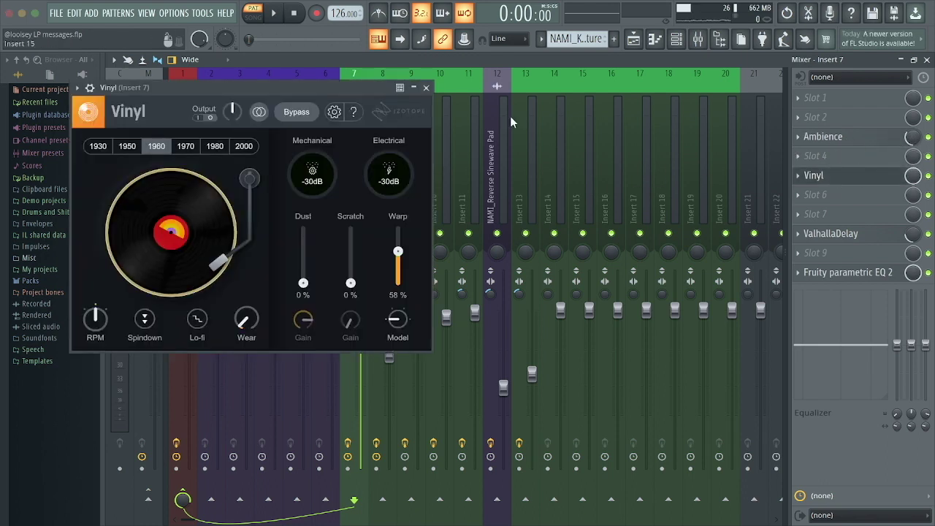
{"action": "left_click", "coordinate": [426, 87]}
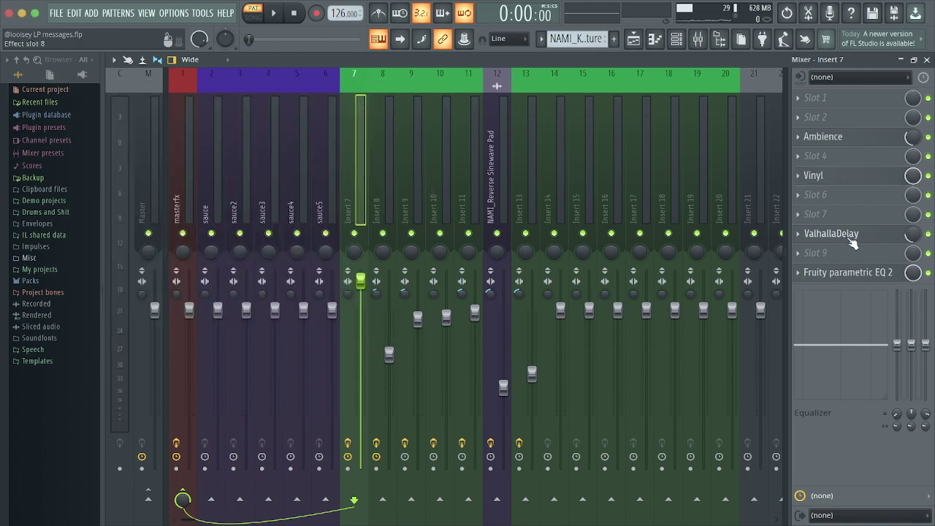
{"action": "left_click", "coordinate": [866, 239]}
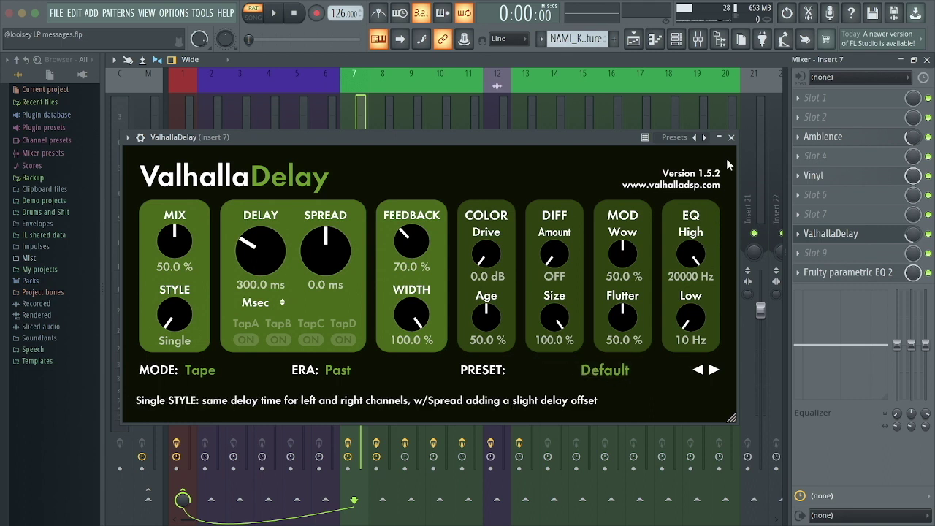
{"action": "left_click", "coordinate": [732, 138]}
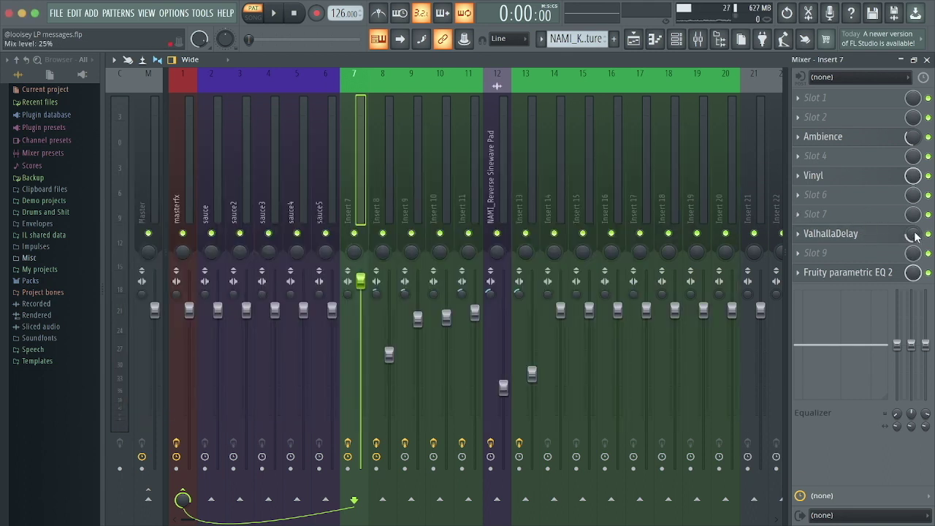
{"action": "left_click", "coordinate": [842, 278]}
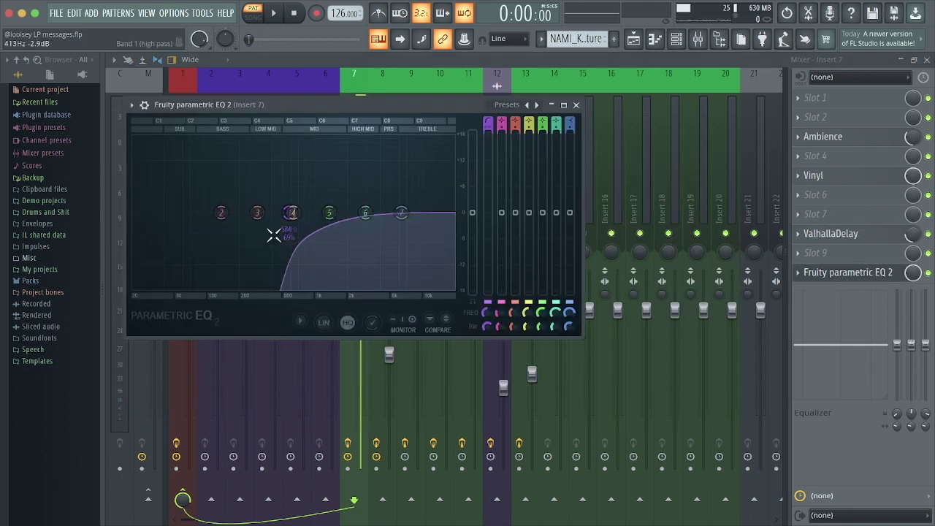
{"action": "left_click", "coordinate": [575, 105]}
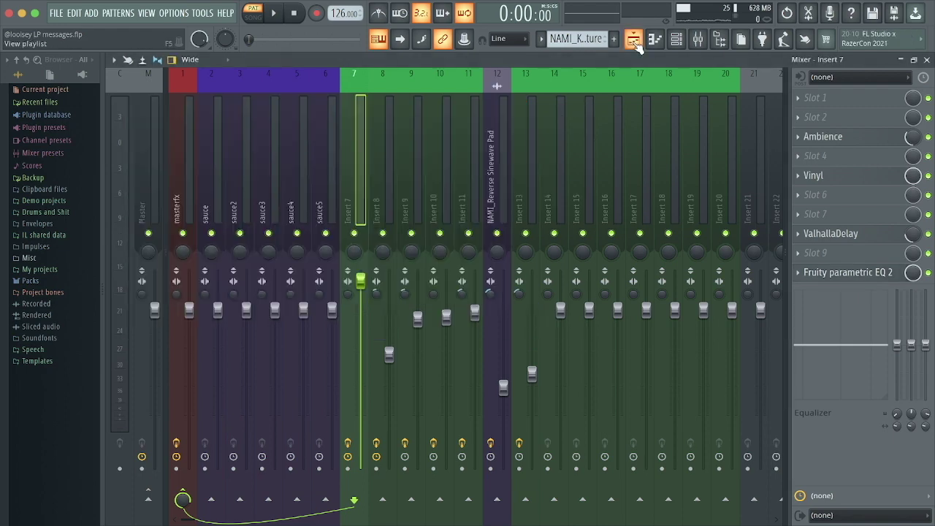
Step: Return to the playlist and play the first Analog Lab V pattern on Track 2 in the piano roll
{"action": "left_click", "coordinate": [633, 39]}
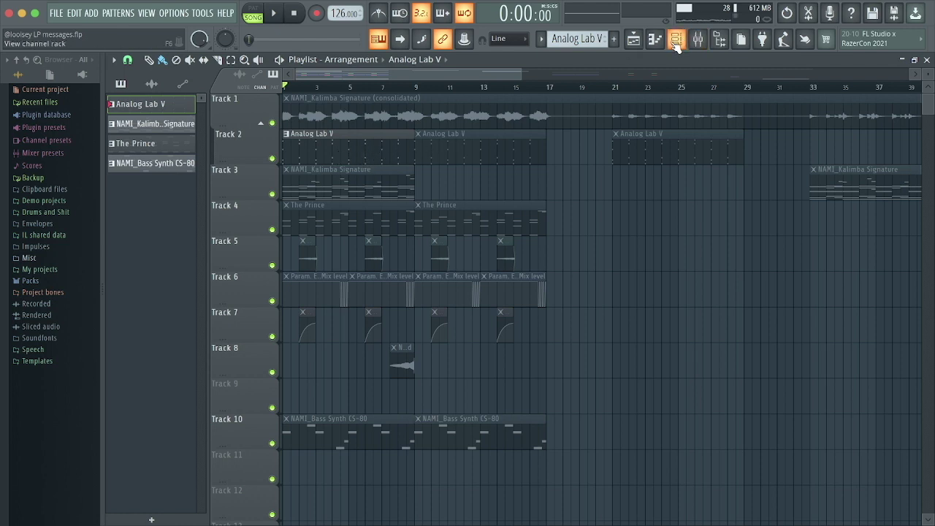
{"action": "scroll", "coordinate": [313, 92], "scroll_direction": "up", "scroll_amount": 1}
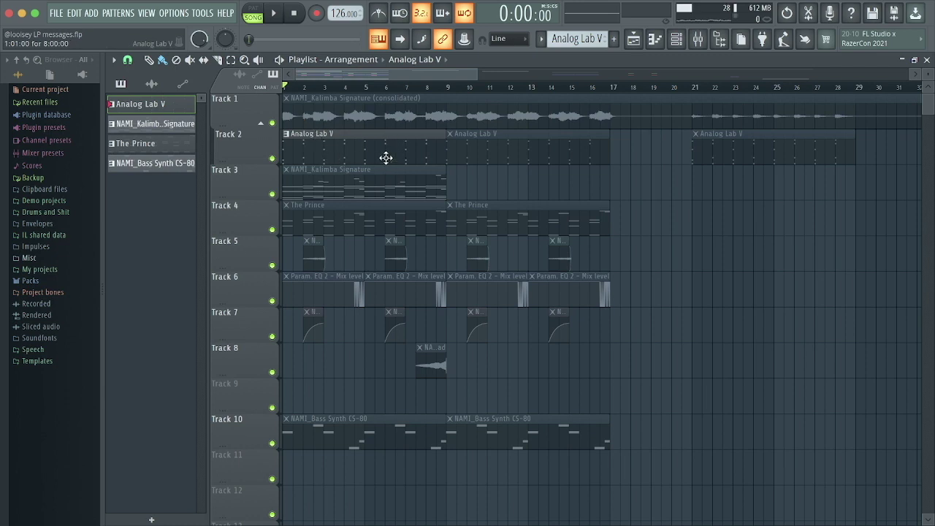
{"action": "double_click", "coordinate": [352, 151]}
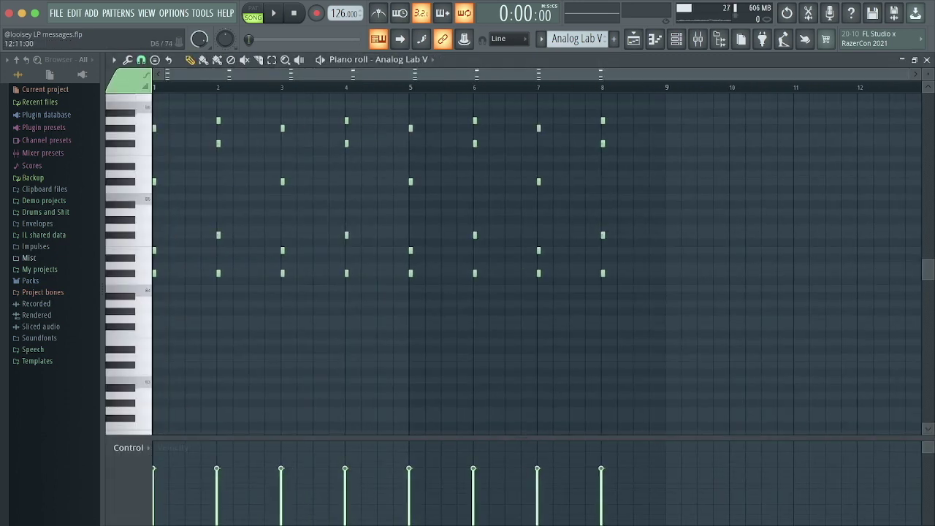
{"action": "key", "text": "space"}
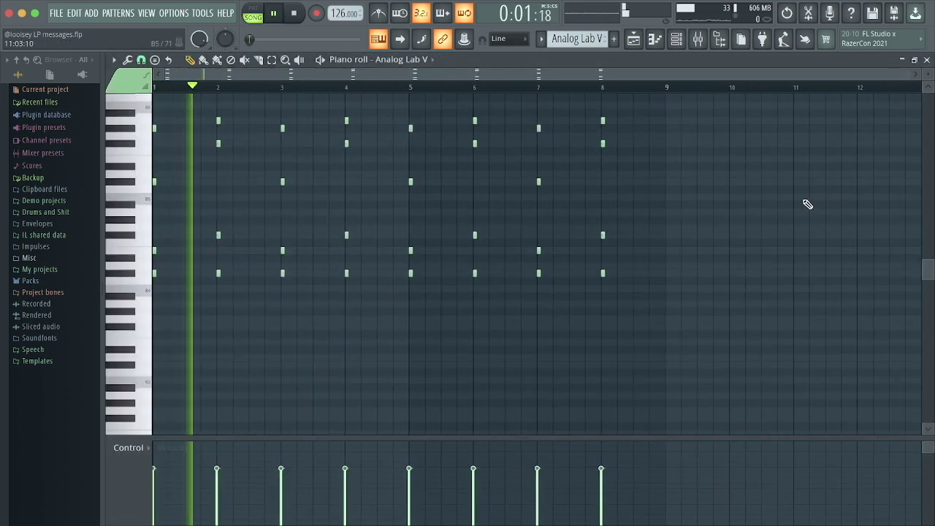
{"action": "scroll", "coordinate": [920, 260], "scroll_direction": "up", "scroll_amount": 2}
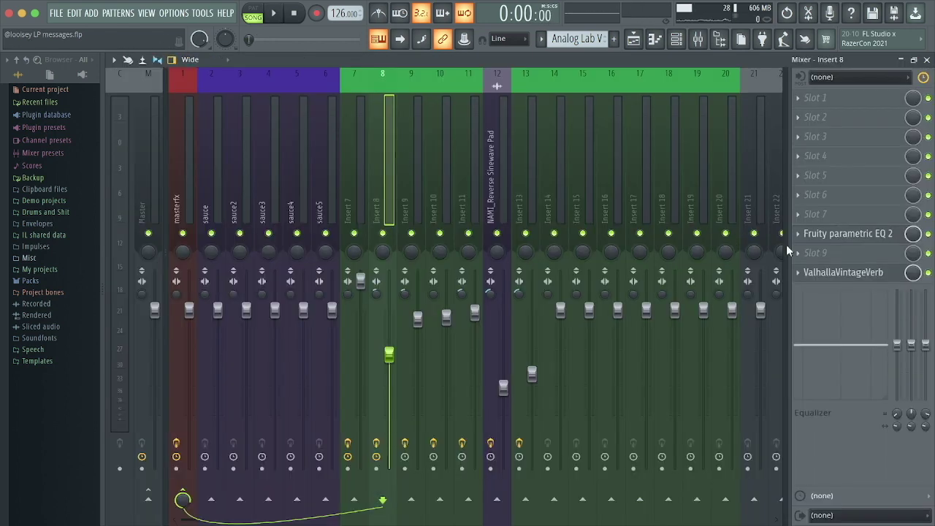
Step: Inspect the Fruity parametric EQ 2 and ValhallaVintageVerb effects on mixer Insert 8
{"action": "left_click", "coordinate": [823, 235]}
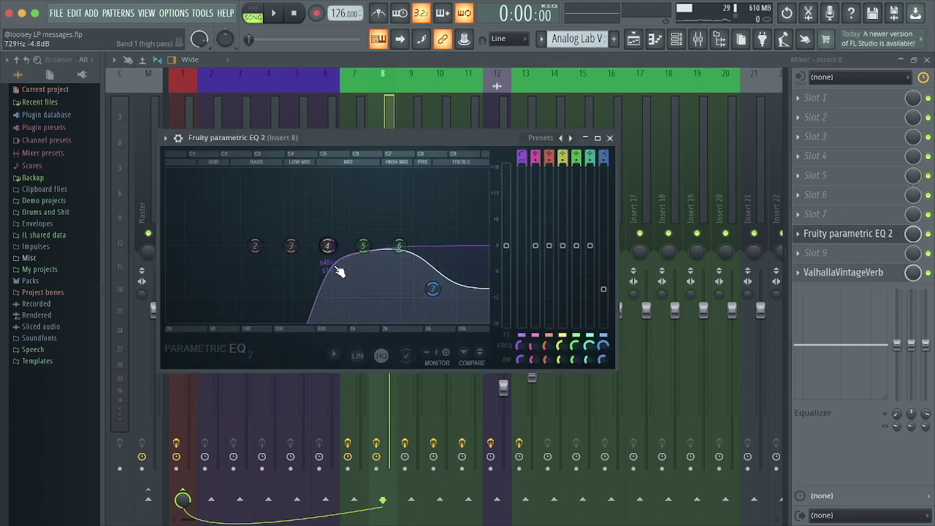
{"action": "left_click", "coordinate": [610, 138]}
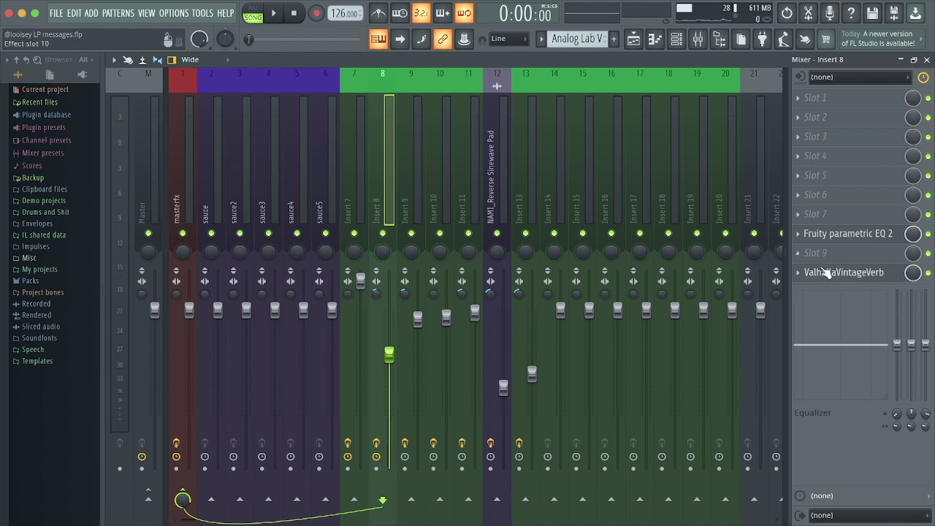
{"action": "left_click", "coordinate": [824, 271]}
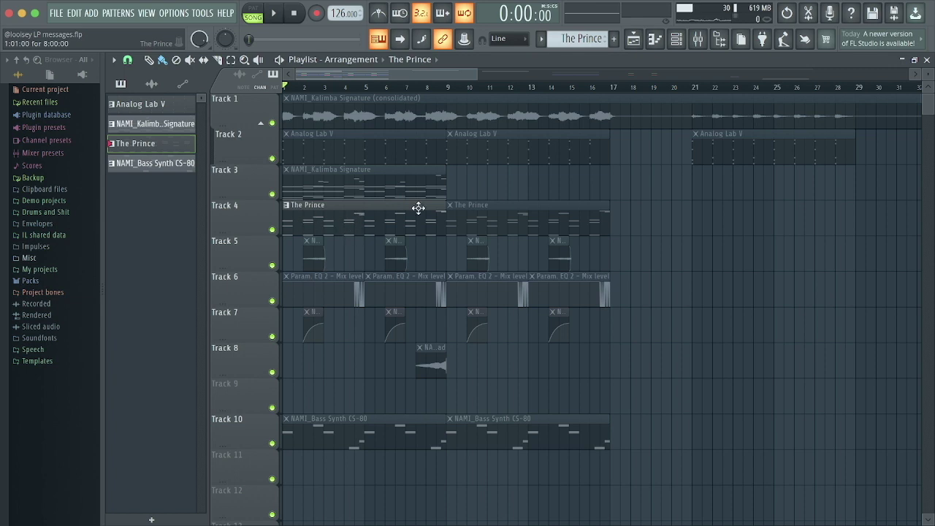
Step: Open the first The Prince pattern on Track 4 in the piano roll and play it through
{"action": "double_click", "coordinate": [334, 221]}
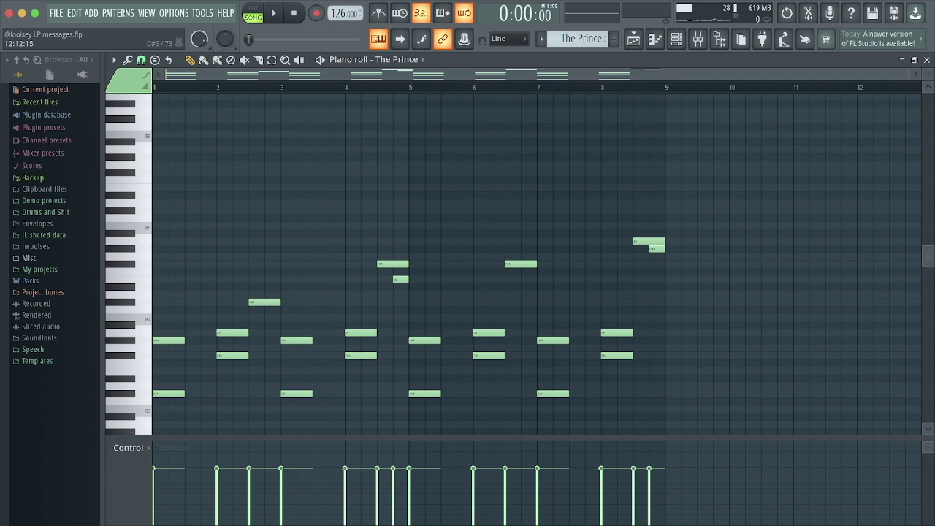
{"action": "scroll", "coordinate": [511, 263], "scroll_direction": "down", "scroll_amount": 4}
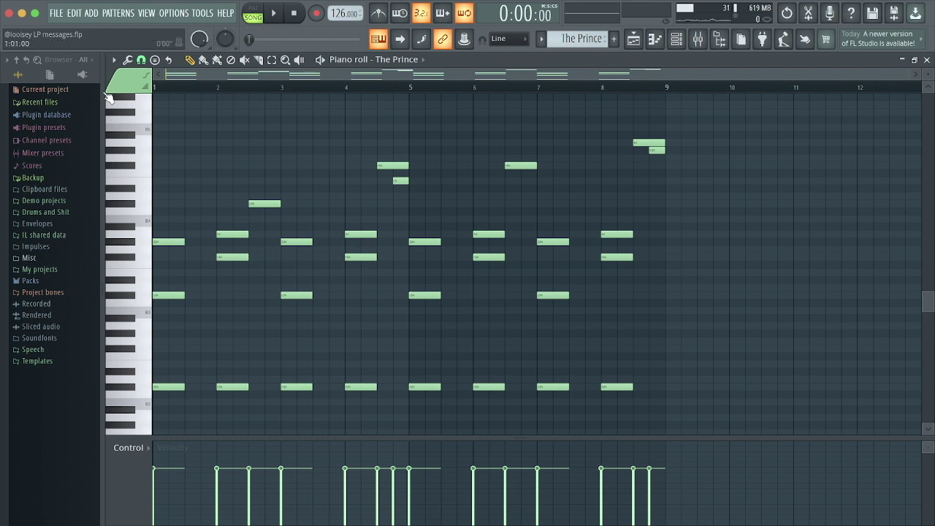
{"action": "key", "text": "space"}
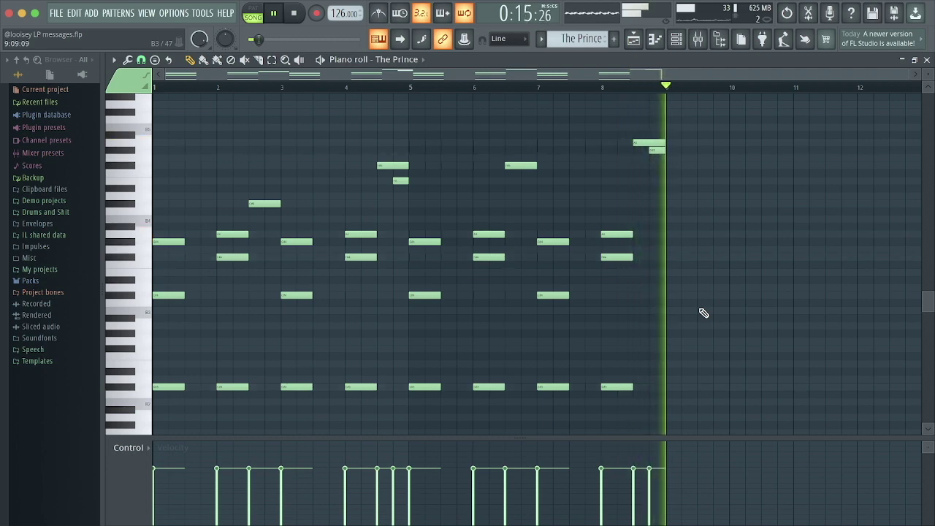
{"action": "key", "text": "space"}
Step: Examine the rapid Param. EQ 2 - Mix level automation before bar 5 on Track 6 of the playlist
{"action": "key", "text": "F5"}
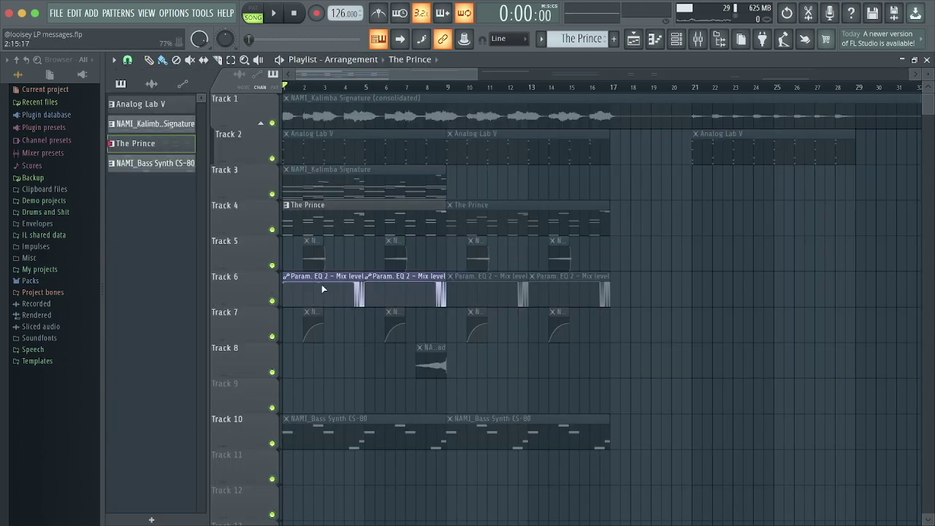
{"action": "scroll", "coordinate": [321, 284], "scroll_direction": "up", "scroll_amount": 6}
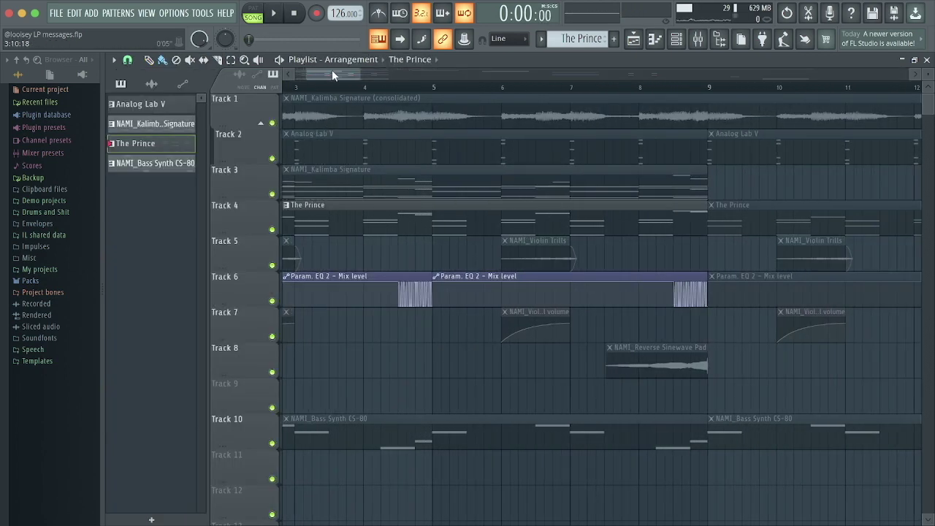
{"action": "scroll", "coordinate": [331, 69], "scroll_direction": "up", "scroll_amount": 4}
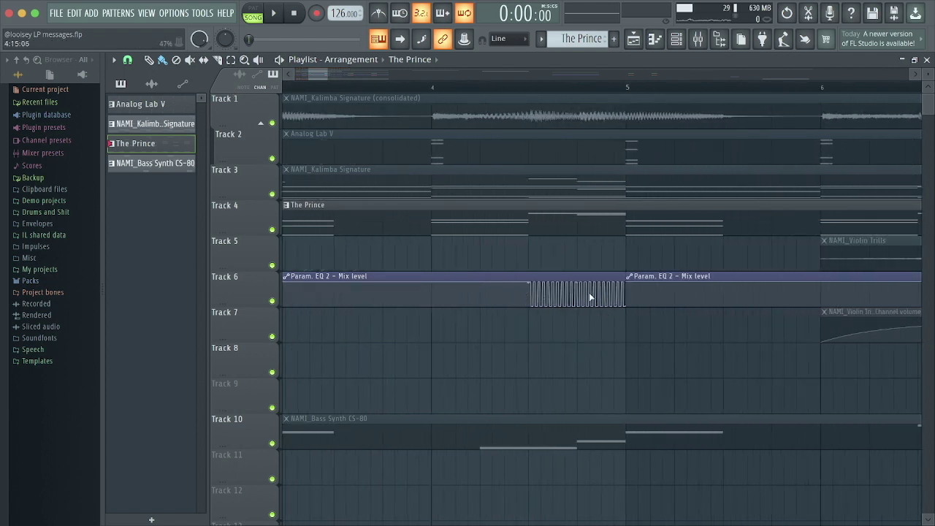
{"action": "scroll", "coordinate": [564, 301], "scroll_direction": "up", "scroll_amount": 4}
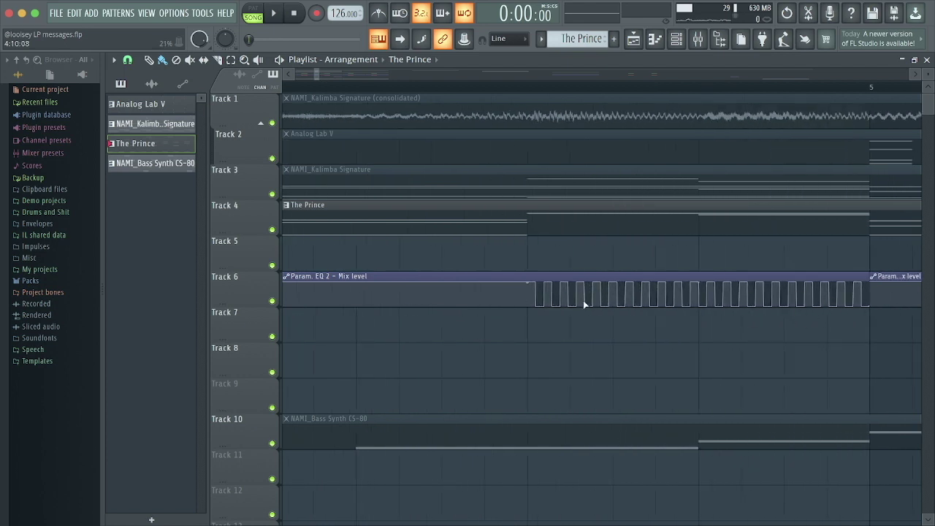
{"action": "scroll", "coordinate": [566, 312], "scroll_direction": "down", "scroll_amount": 5}
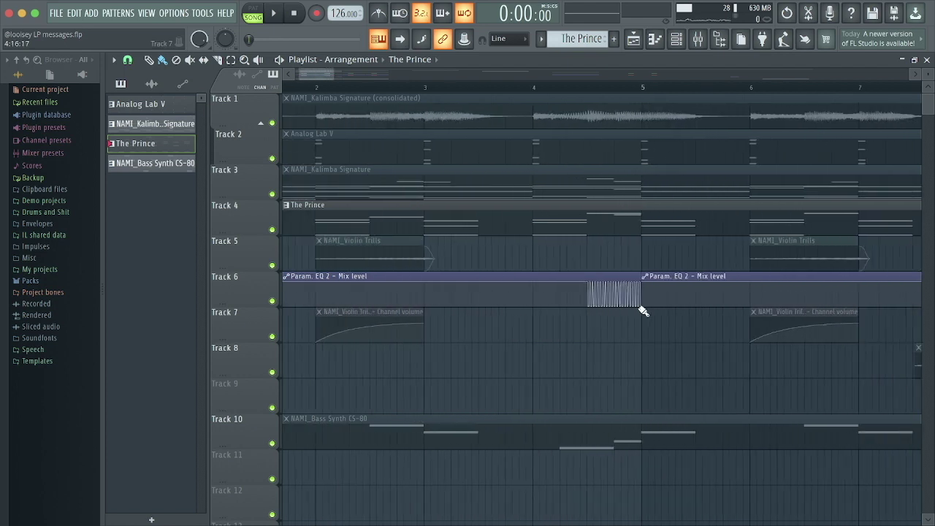
{"action": "scroll", "coordinate": [661, 301], "scroll_direction": "down", "scroll_amount": 8}
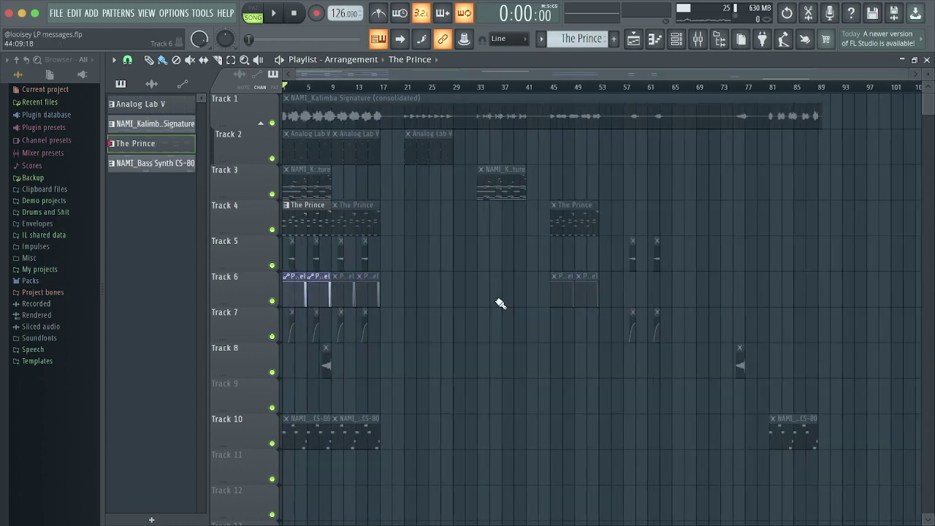
{"action": "scroll", "coordinate": [340, 270], "scroll_direction": "up", "scroll_amount": 6}
Step: Inspect ValhallaFreqEcho and both Fruity parametric EQ 2 instances on mixer Insert 9, closing each plugin window
{"action": "key", "text": "F9"}
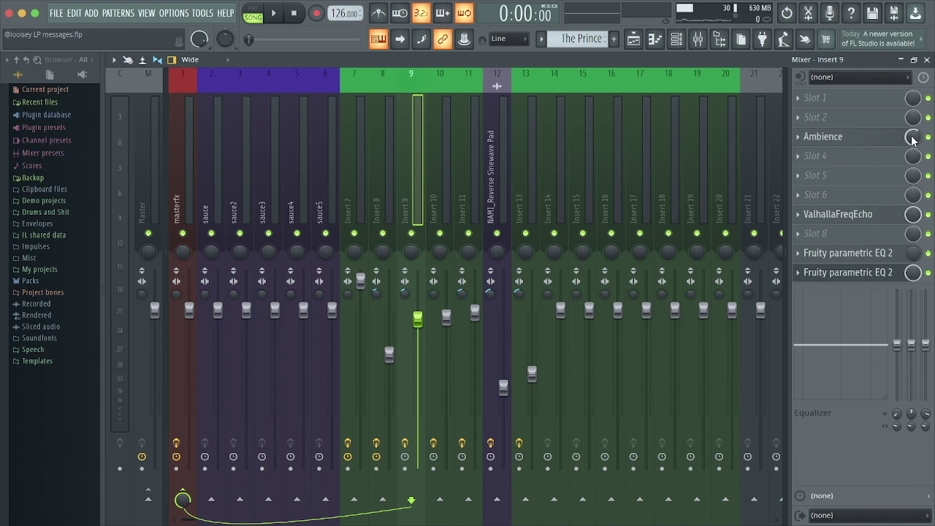
{"action": "left_click", "coordinate": [834, 214]}
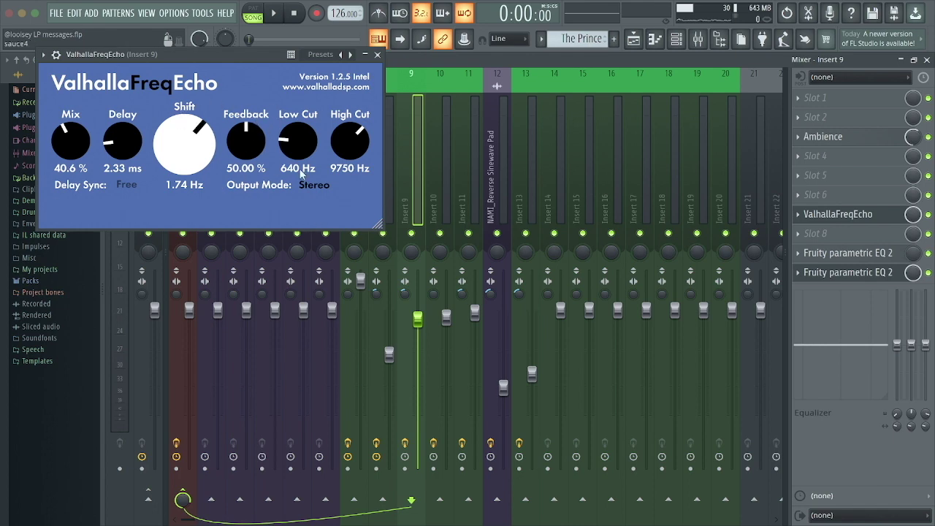
{"action": "left_click", "coordinate": [378, 55]}
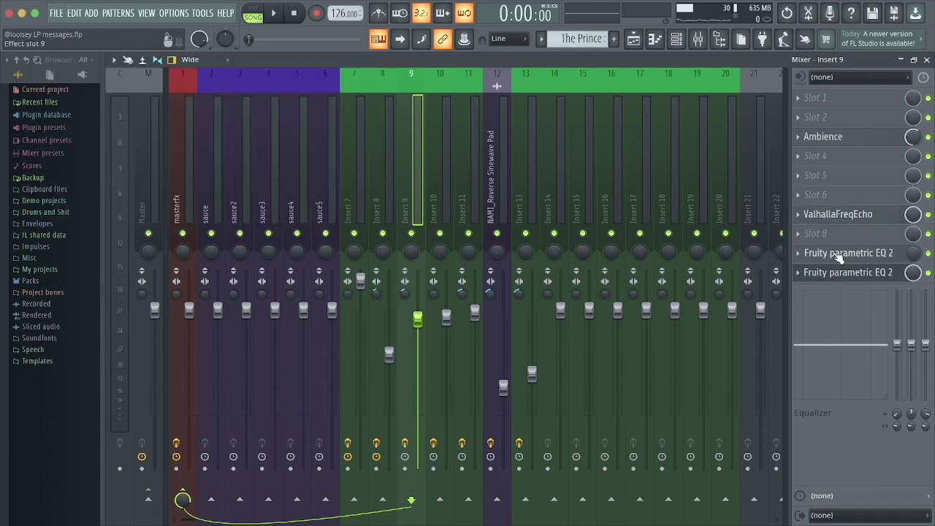
{"action": "left_click", "coordinate": [849, 253]}
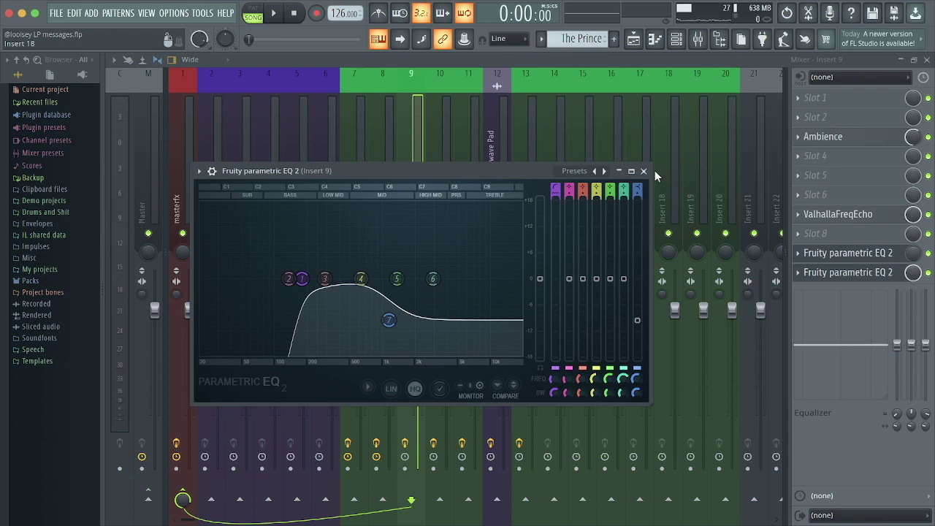
{"action": "left_click", "coordinate": [644, 172]}
{"action": "left_click", "coordinate": [881, 253]}
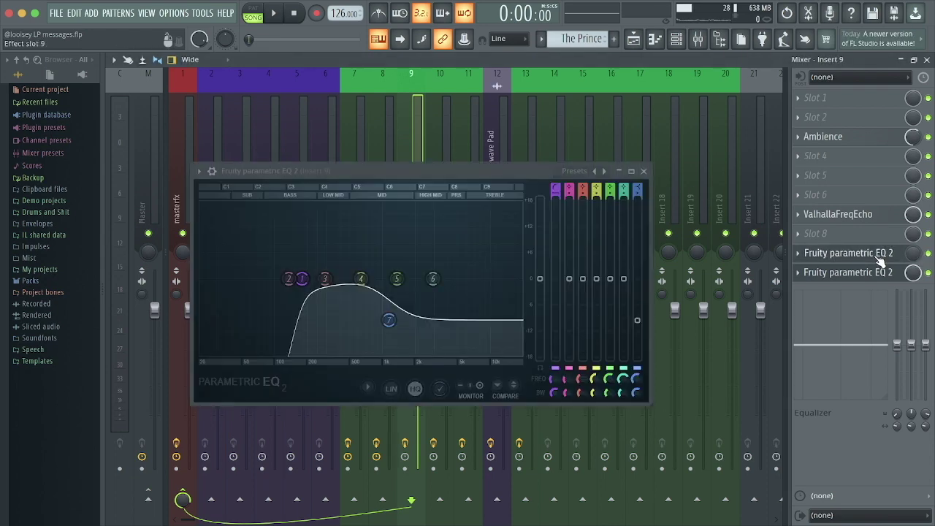
{"action": "left_click", "coordinate": [885, 273]}
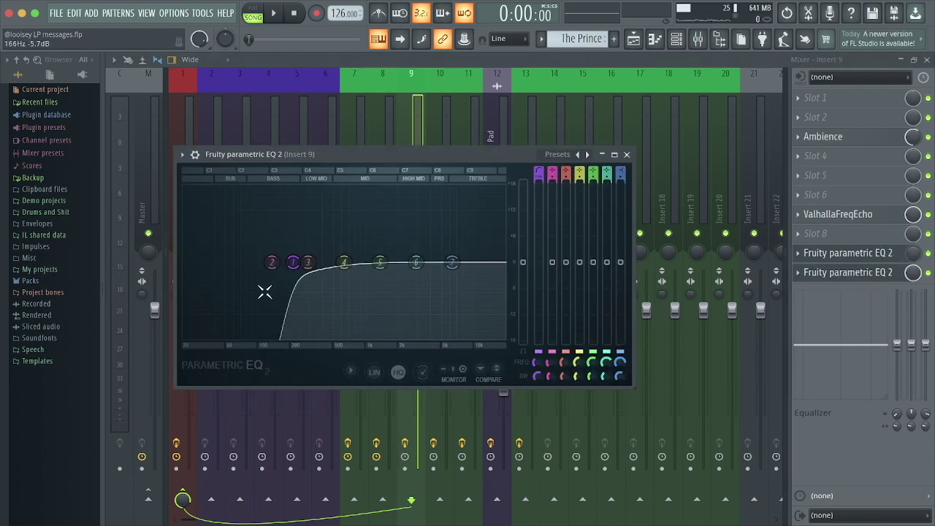
{"action": "left_click", "coordinate": [629, 155]}
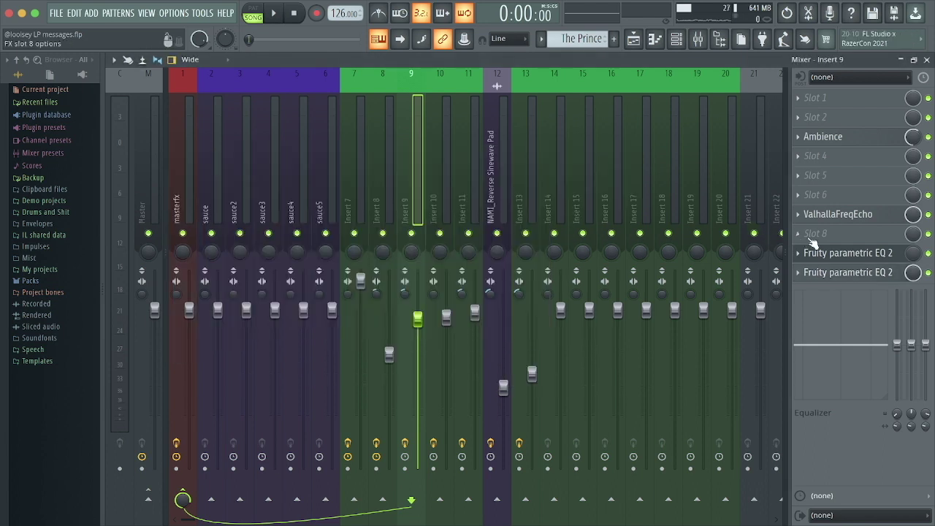
Step: Check the EQ curve of the slot 9 Fruity parametric EQ 2 on mixer Insert 9 and close it
{"action": "left_click", "coordinate": [836, 253]}
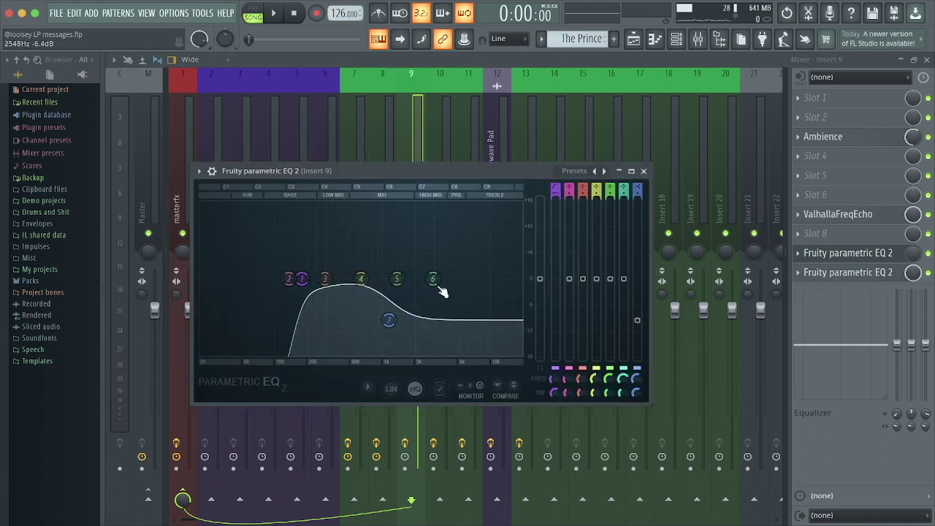
{"action": "left_click", "coordinate": [645, 174]}
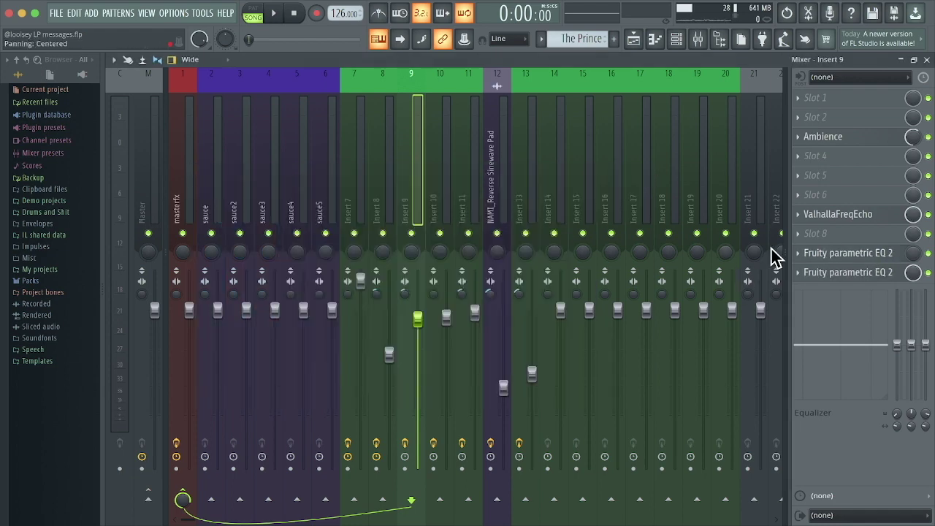
Step: Examine the first NAMI_Violin Trills clip on Track 5 of the playlist and its channel volume automation on Track 7
{"action": "key", "text": "F5"}
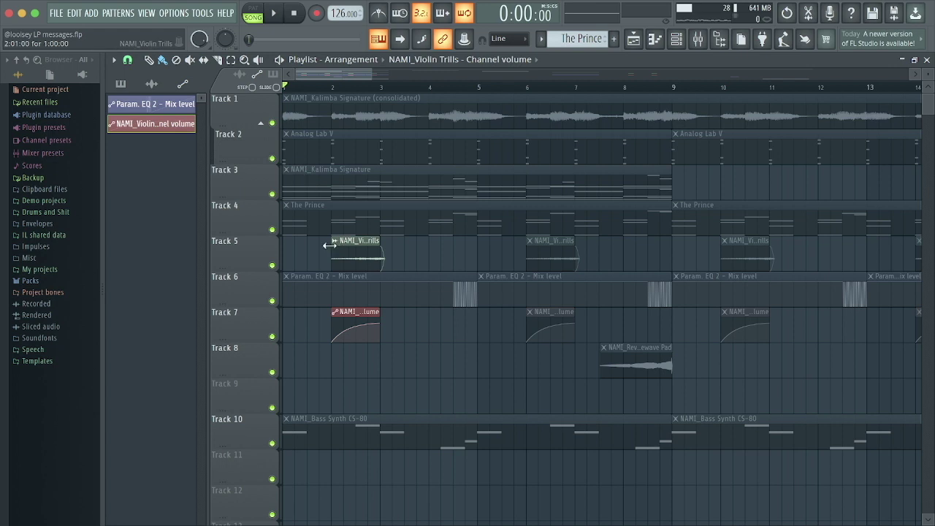
{"action": "scroll", "coordinate": [330, 246], "scroll_direction": "up", "scroll_amount": 4}
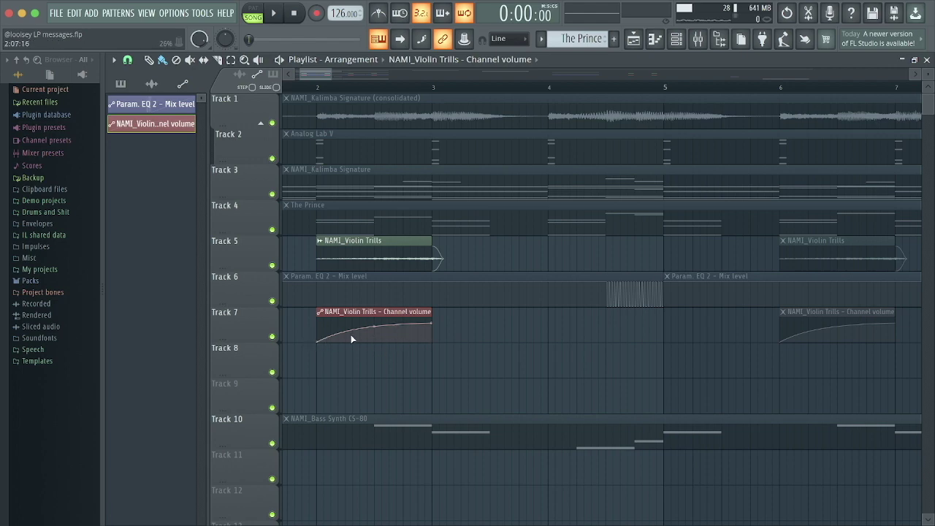
{"action": "scroll", "coordinate": [349, 159], "scroll_direction": "down", "scroll_amount": 2}
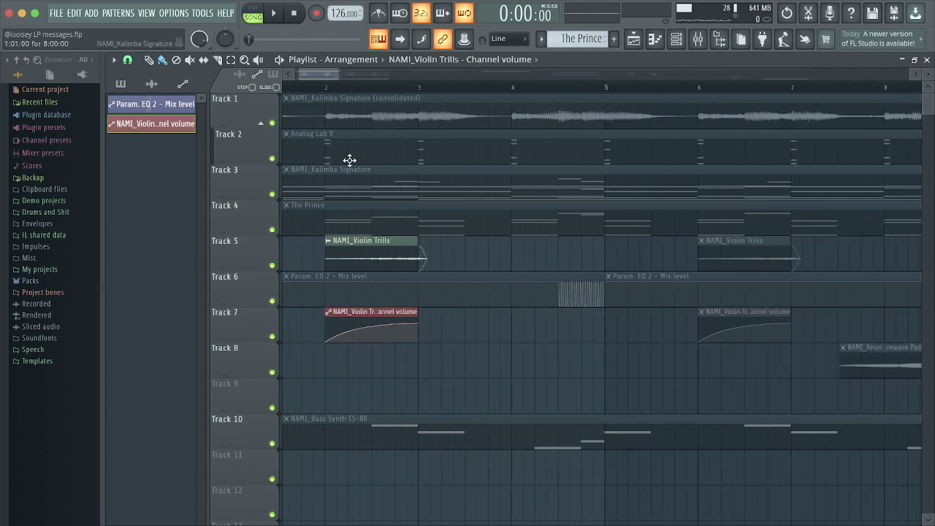
{"action": "scroll", "coordinate": [309, 86], "scroll_direction": "down", "scroll_amount": 4}
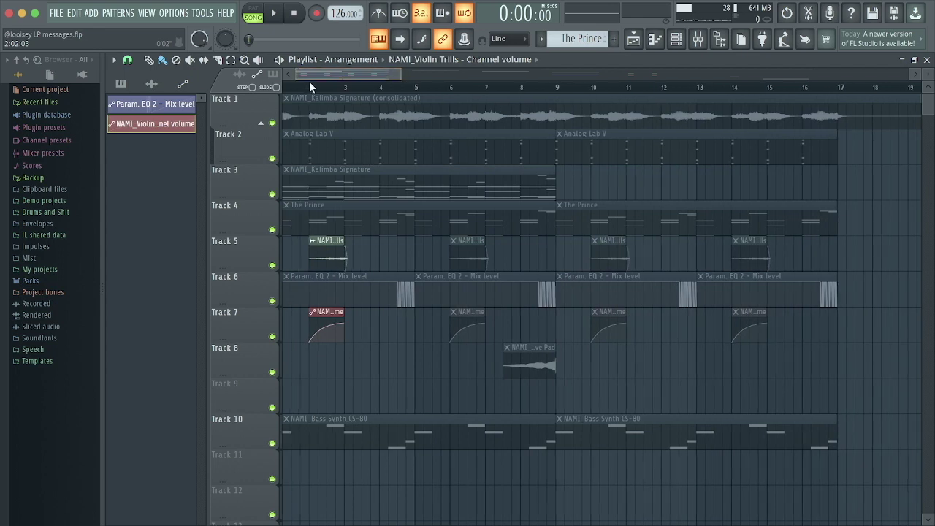
{"action": "left_click", "coordinate": [309, 86]}
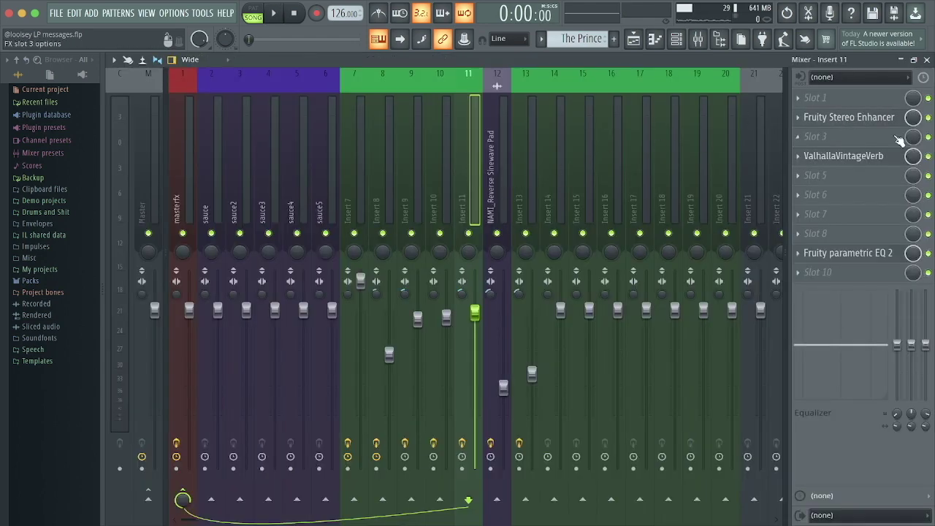
Step: Inspect Fruity Stereo Enhancer with its preset list and ValhallaVintageVerb on mixer Insert 11, closing both plugin windows
{"action": "right_click", "coordinate": [853, 122]}
{"action": "left_click", "coordinate": [856, 119]}
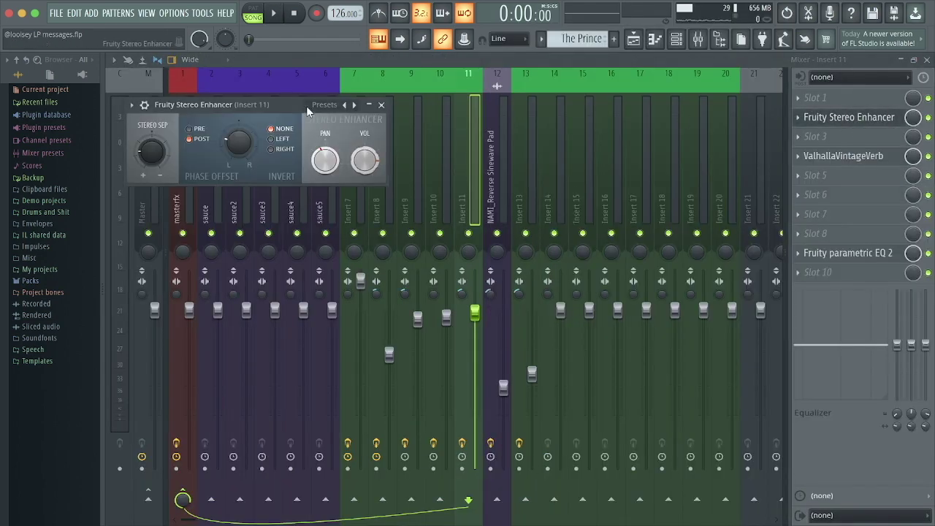
{"action": "left_click", "coordinate": [325, 105]}
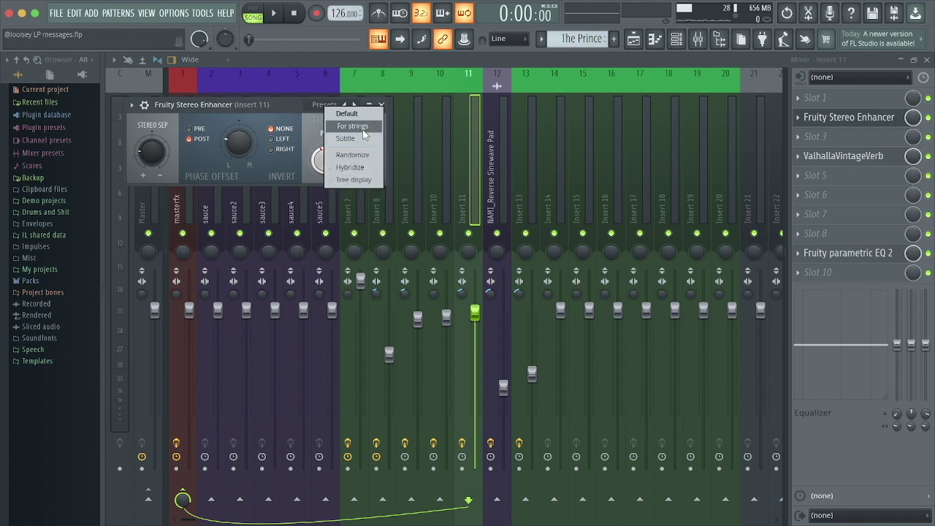
{"action": "left_click", "coordinate": [380, 105]}
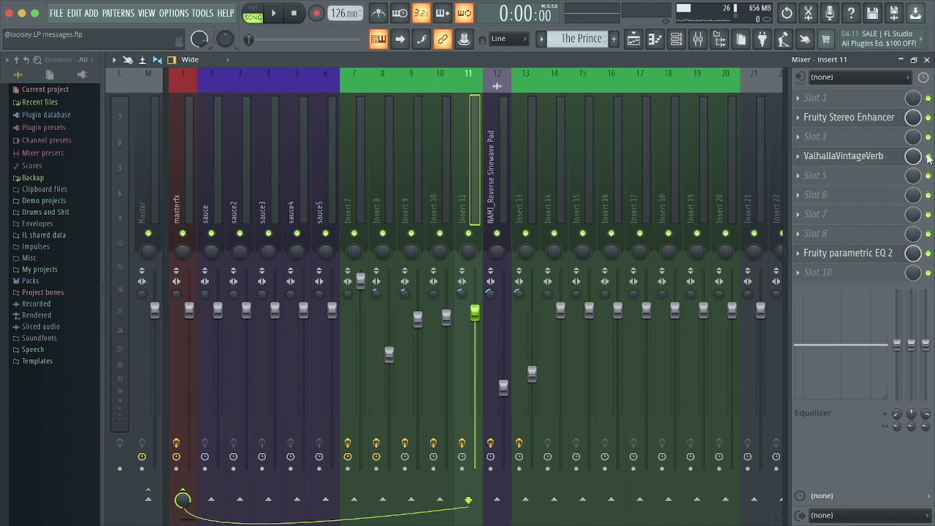
{"action": "left_click", "coordinate": [850, 157]}
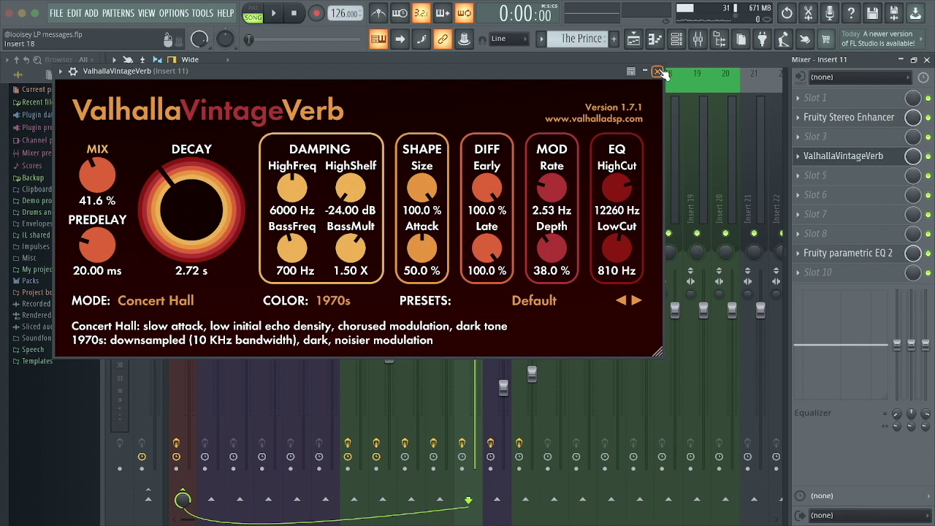
{"action": "left_click", "coordinate": [657, 72]}
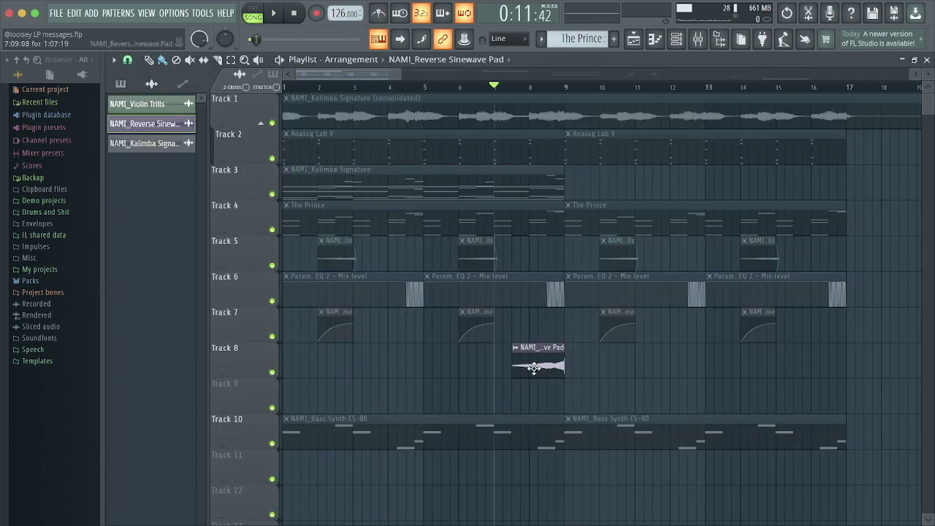
Step: Examine the NAMI_Reverse Sinewave Pad clip on Track 8 and play it from bar 7 to just past bar 9
{"action": "scroll", "coordinate": [538, 367], "scroll_direction": "up", "scroll_amount": 5, "text": "ctrl"}
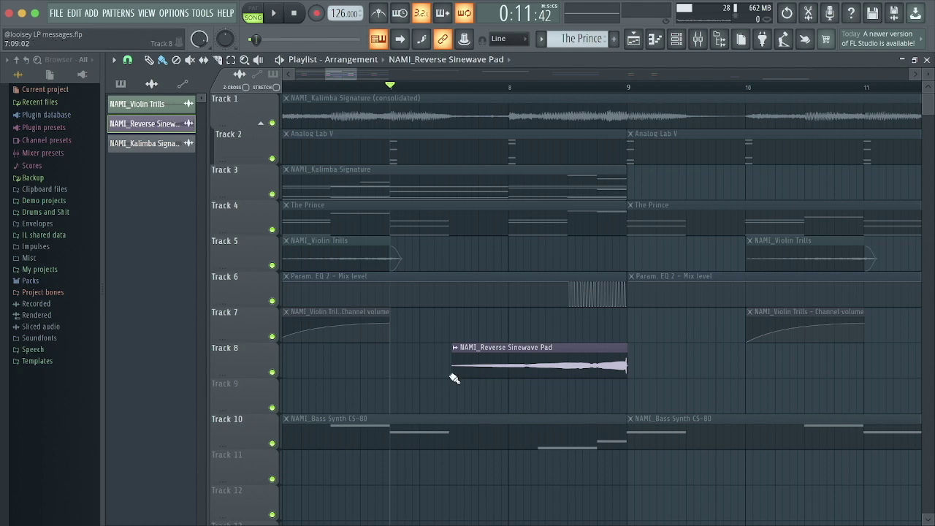
{"action": "scroll", "coordinate": [503, 373], "scroll_direction": "down", "scroll_amount": 6, "text": "ctrl"}
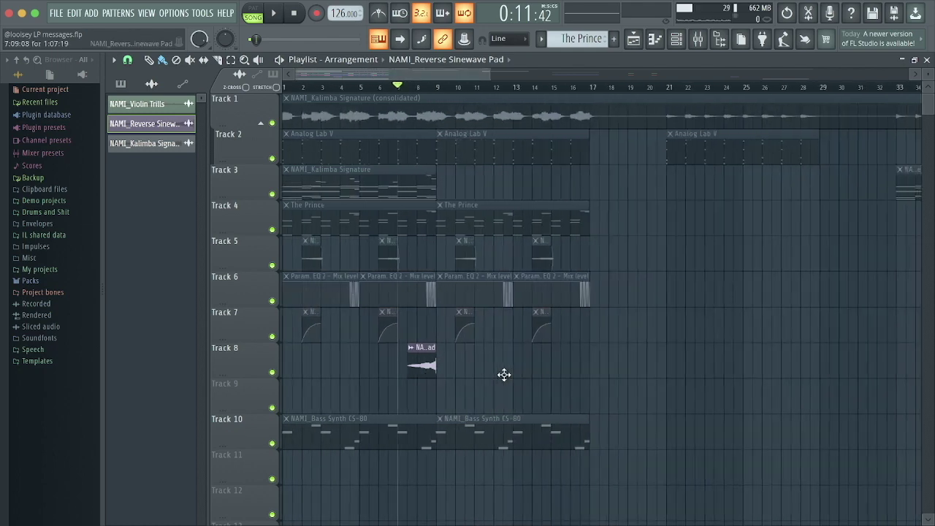
{"action": "scroll", "coordinate": [442, 356], "scroll_direction": "up", "scroll_amount": 2, "text": "ctrl"}
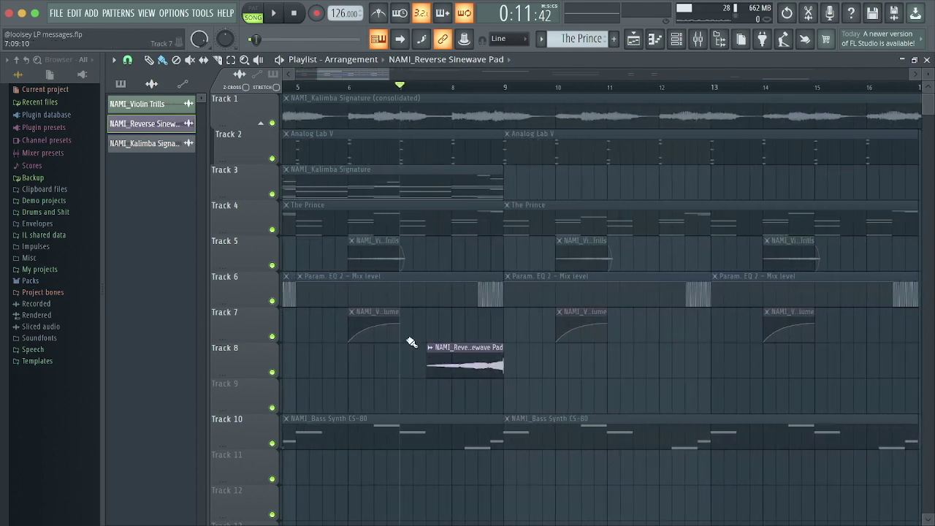
{"action": "key", "text": "space"}
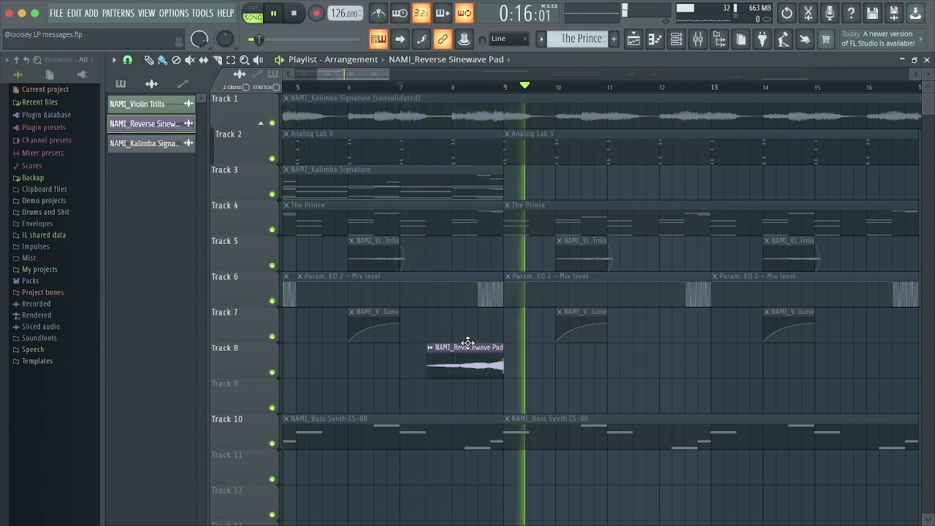
{"action": "key", "text": "space"}
{"action": "scroll", "coordinate": [466, 354], "scroll_direction": "down", "scroll_amount": 3}
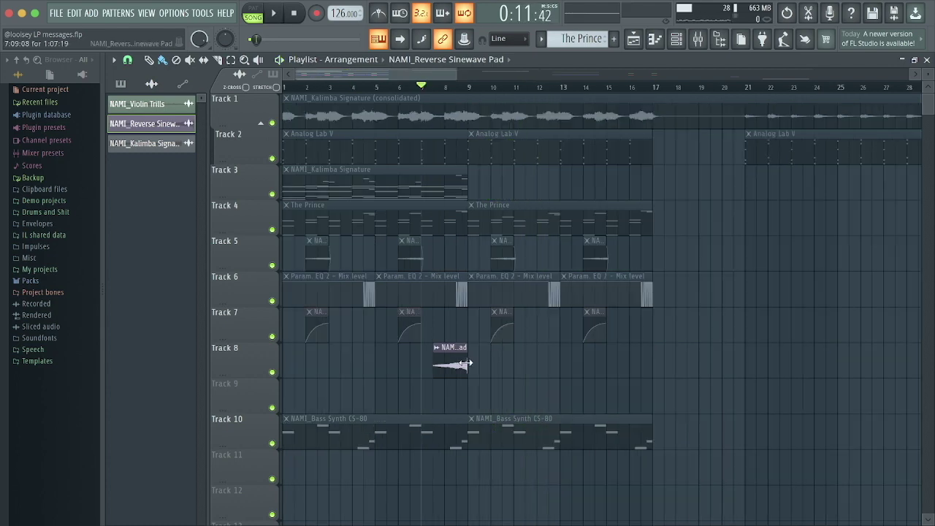
{"action": "scroll", "coordinate": [438, 349], "scroll_direction": "up", "scroll_amount": 5}
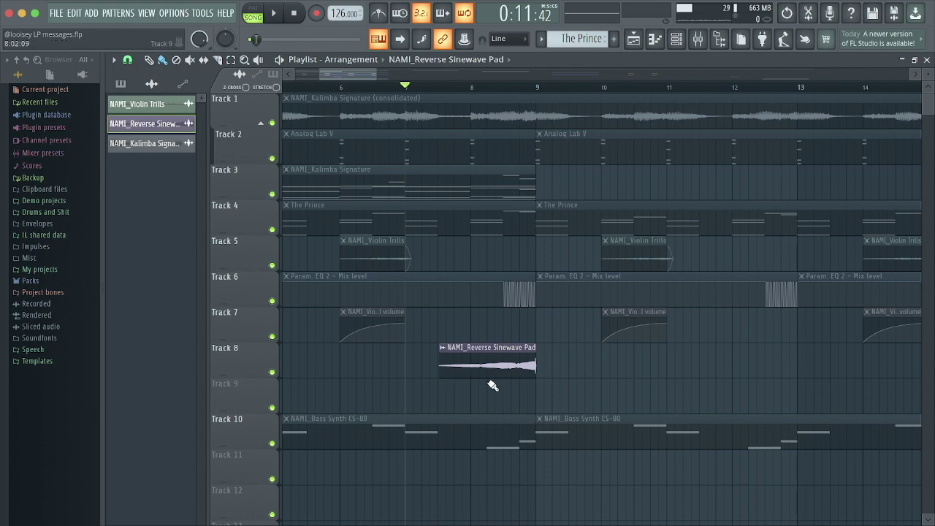
Step: Inspect the ValhallaVintageVerb effect on the NAMI_Reverse Sinewave Pad mixer track
{"action": "key", "text": "F9"}
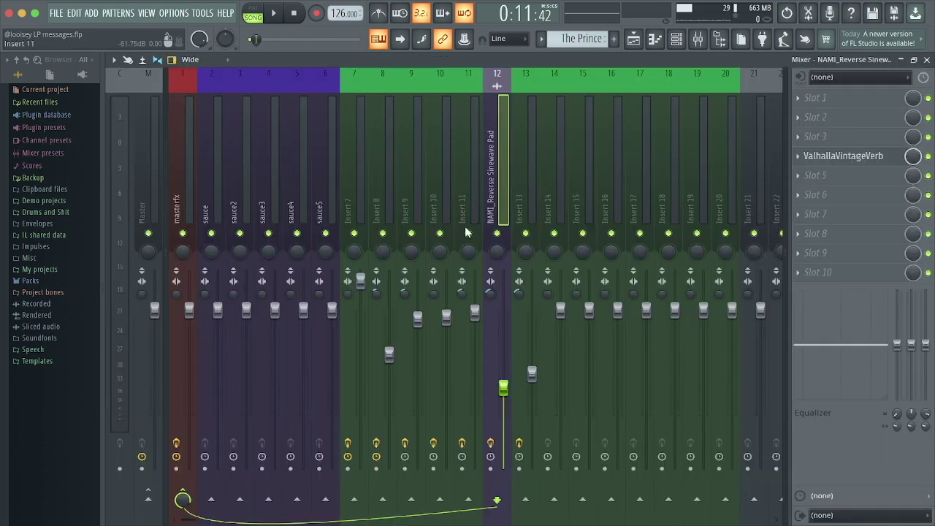
{"action": "left_click", "coordinate": [824, 155]}
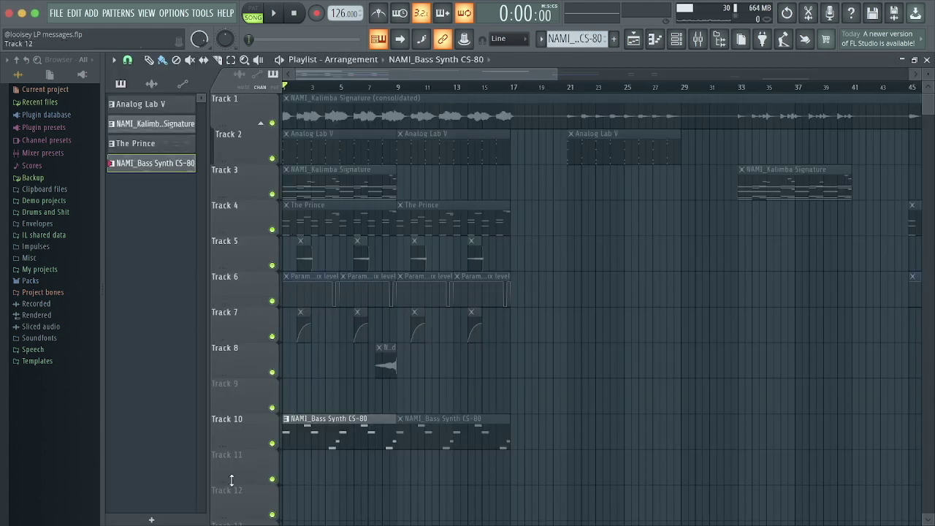
Step: Play the first NAMI_Bass Synth CS-80 pattern on Track 10 from bar 1 to just past bar 9
{"action": "scroll", "coordinate": [340, 88], "scroll_direction": "up", "scroll_amount": 3}
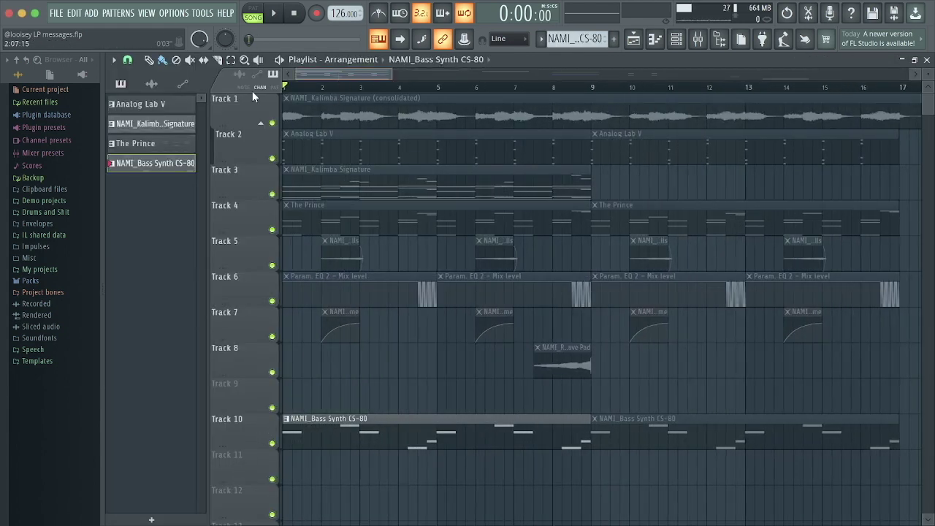
{"action": "scroll", "coordinate": [296, 387], "scroll_direction": "up", "scroll_amount": 2}
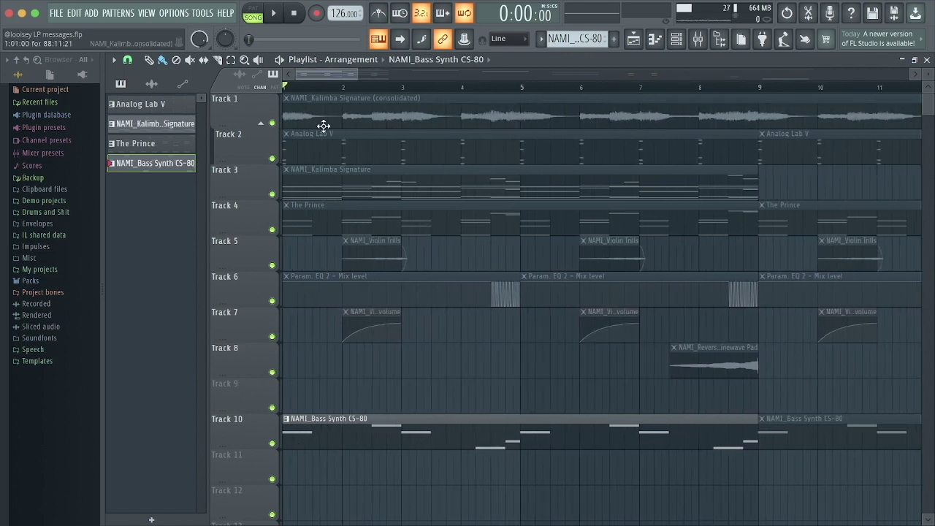
{"action": "key", "text": "space"}
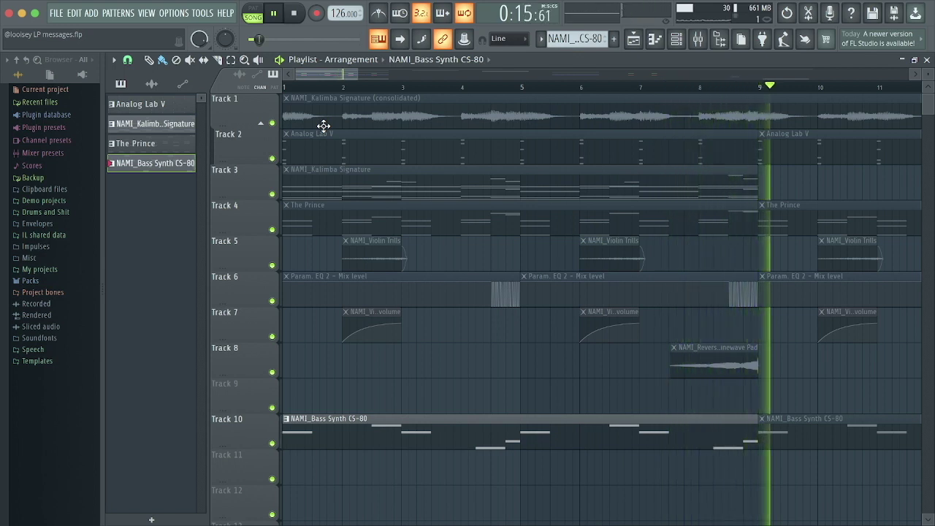
{"action": "key", "text": "space"}
Step: Inspect the Fruity parametric EQ 2 effect on mixer Insert 10
{"action": "key", "text": "F9"}
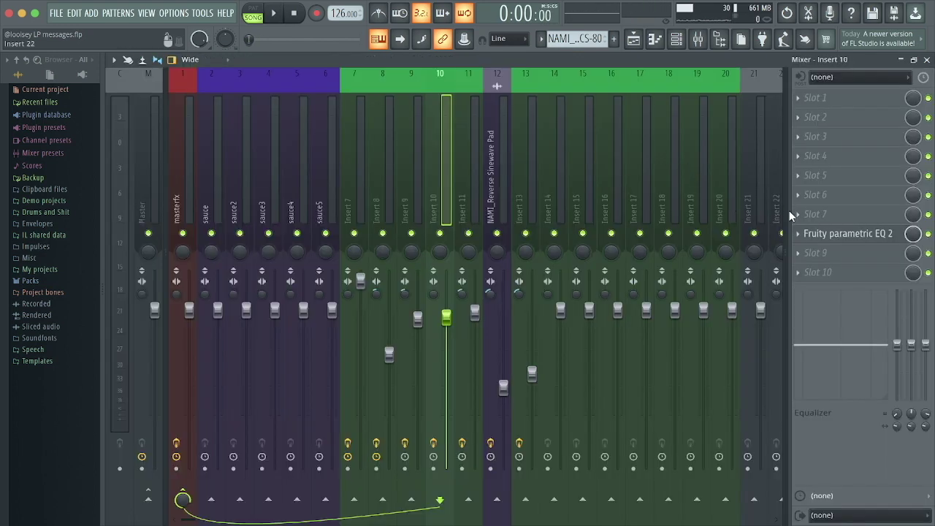
{"action": "left_click", "coordinate": [818, 233]}
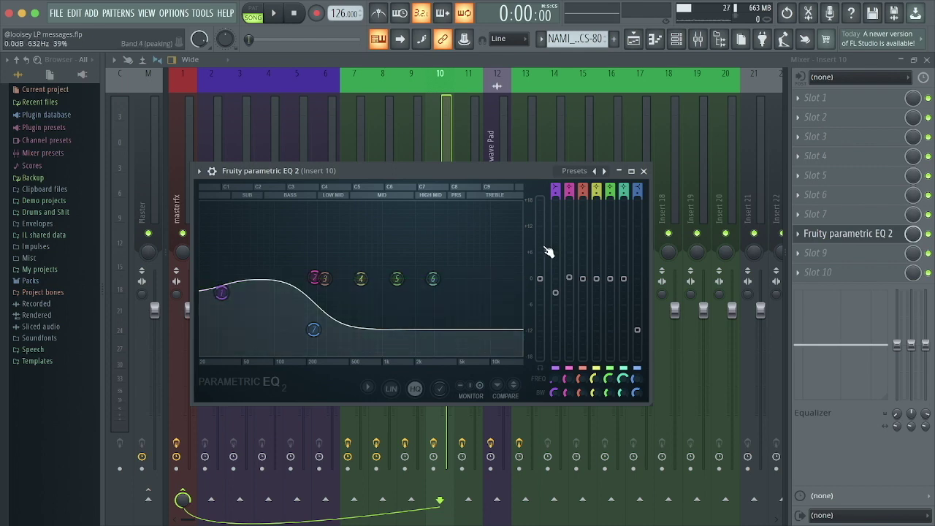
Step: Look over the whole playlist arrangement and play all layers together from bar 1 to almost bar 9
{"action": "key", "text": "F5"}
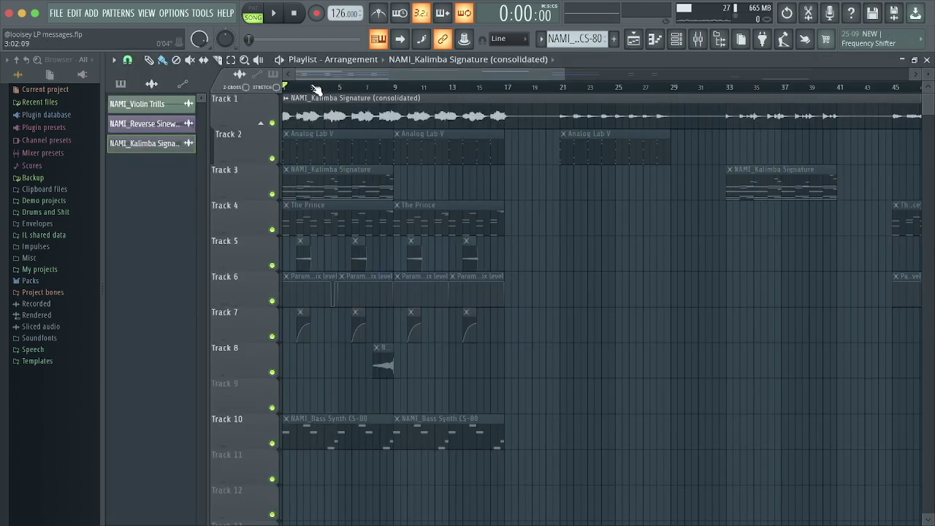
{"action": "scroll", "coordinate": [330, 142], "scroll_direction": "up", "scroll_amount": 3}
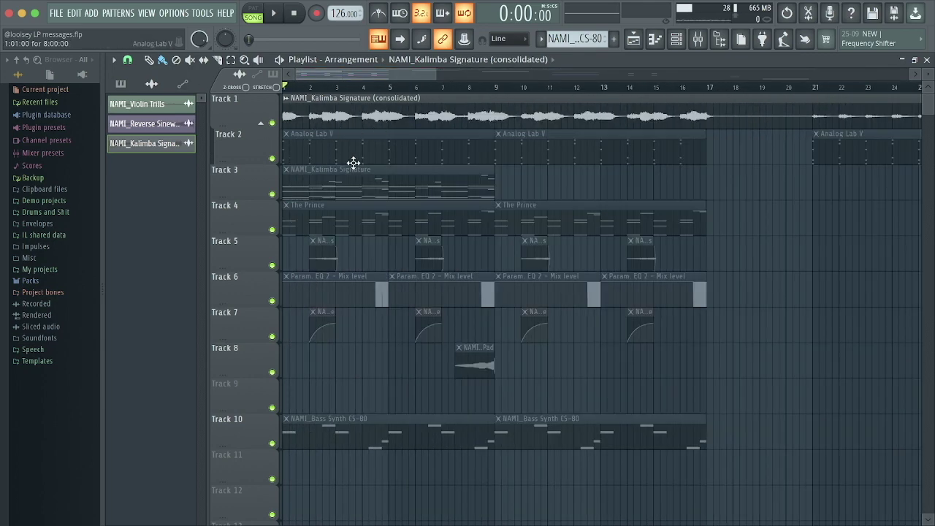
{"action": "scroll", "coordinate": [344, 164], "scroll_direction": "down", "scroll_amount": 5}
{"action": "scroll", "coordinate": [344, 164], "scroll_direction": "down", "scroll_amount": 1}
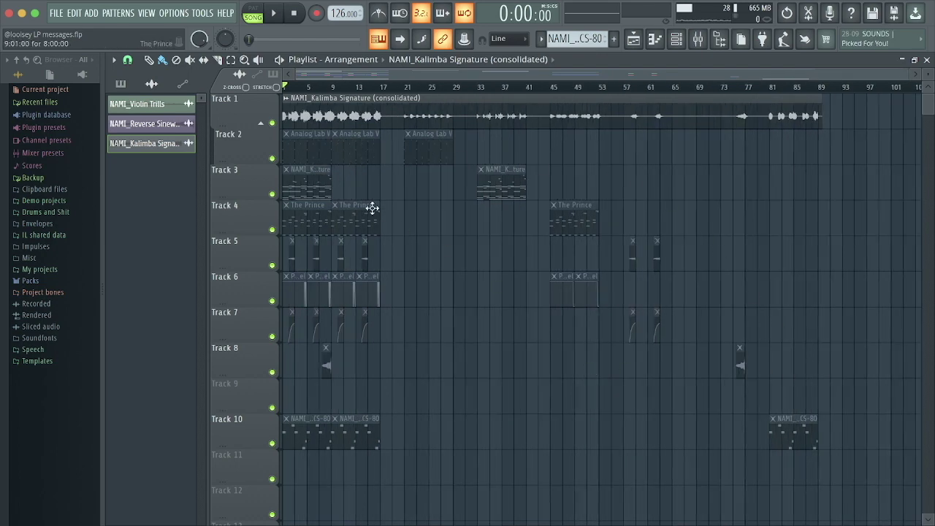
{"action": "scroll", "coordinate": [313, 121], "scroll_direction": "up", "scroll_amount": 4}
{"action": "left_click", "coordinate": [343, 59]}
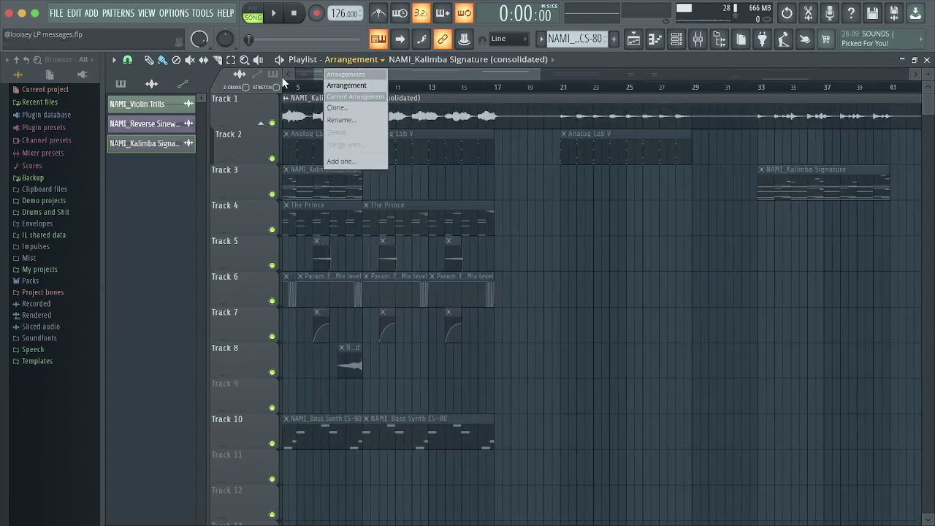
{"action": "left_click", "coordinate": [328, 85]}
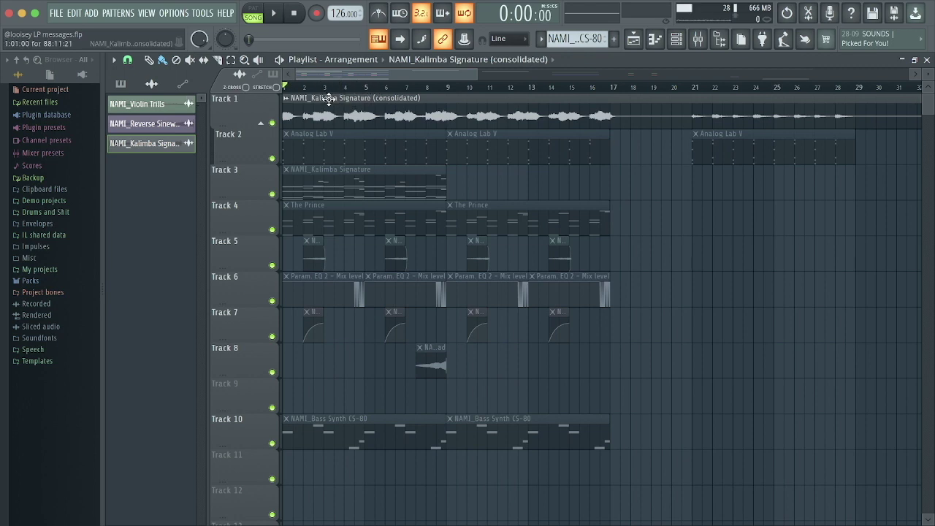
{"action": "key", "text": "space"}
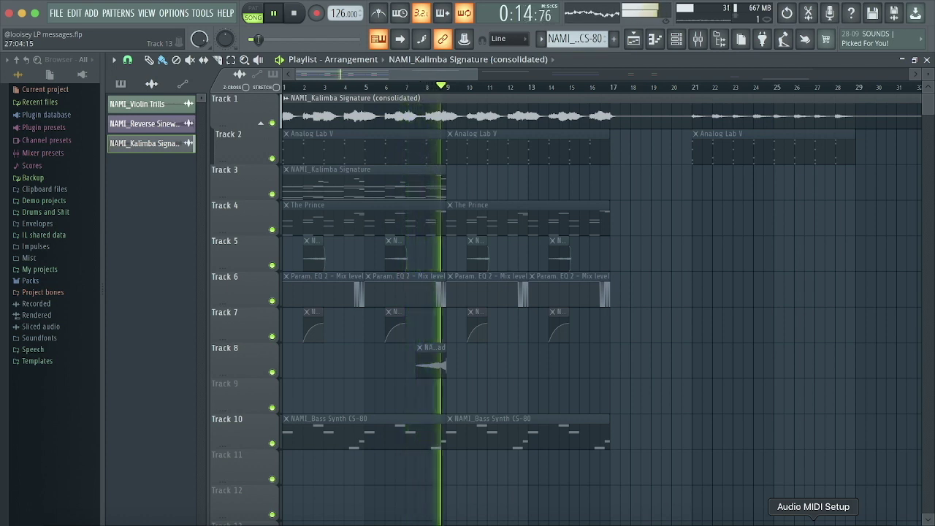
{"action": "key", "text": "space"}
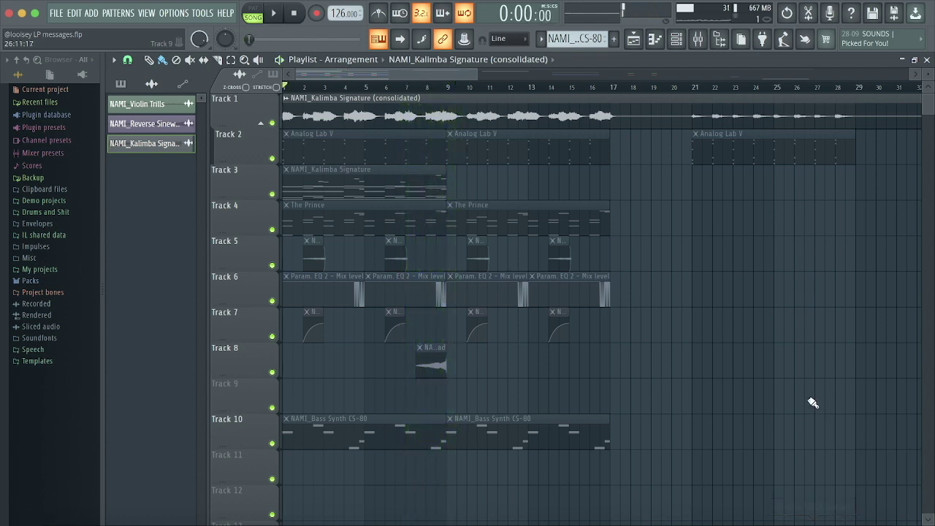
Step: Inspect Fresh Air, RC-20 Retro Color, bx_masterdesk Classic and Fruity parametric EQ 2 on the masterfx mixer track
{"action": "key", "text": "F9"}
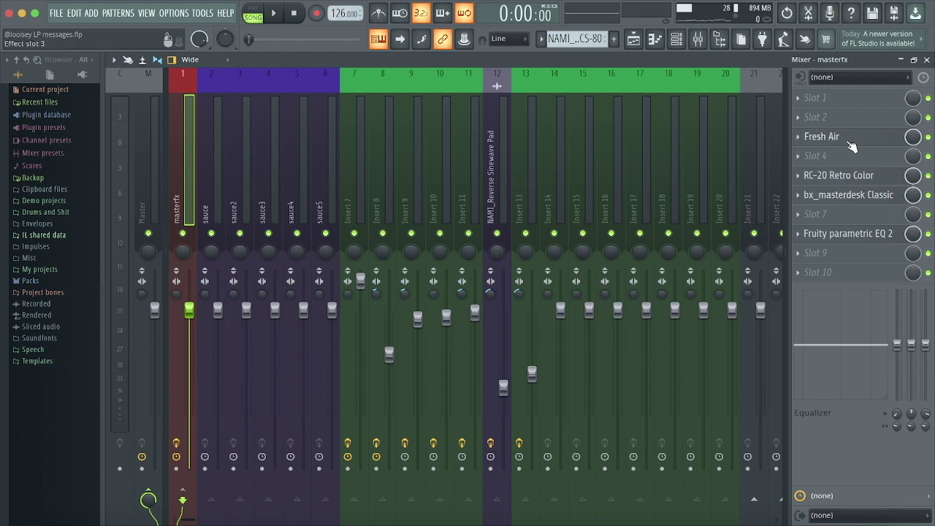
{"action": "left_click", "coordinate": [839, 142]}
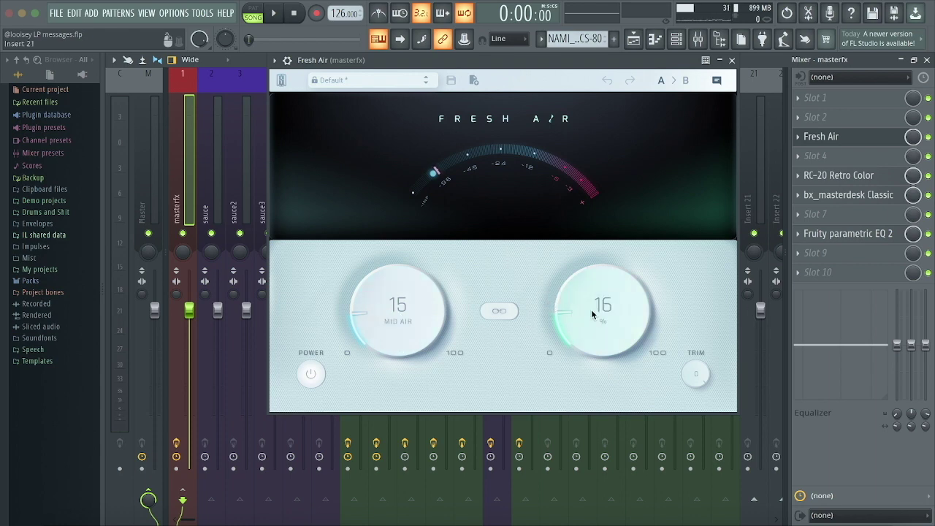
{"action": "left_click", "coordinate": [732, 61]}
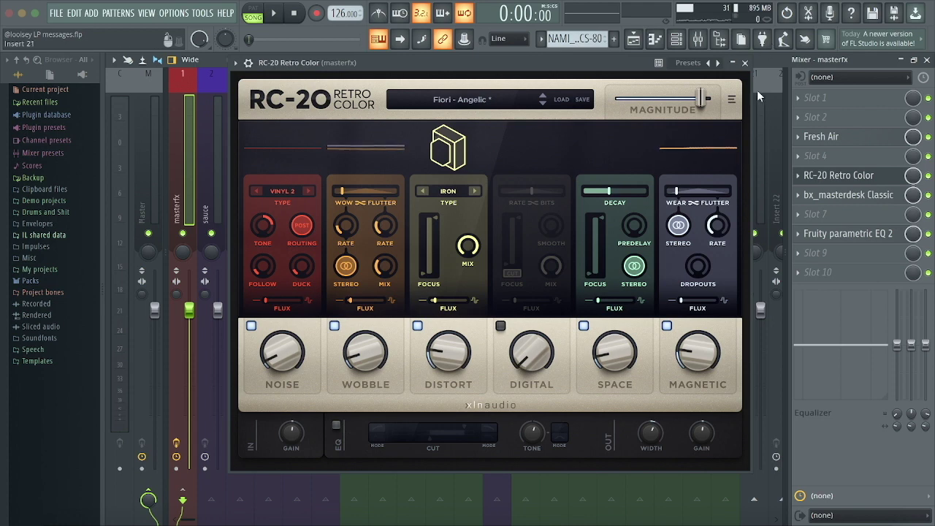
{"action": "left_click", "coordinate": [745, 63]}
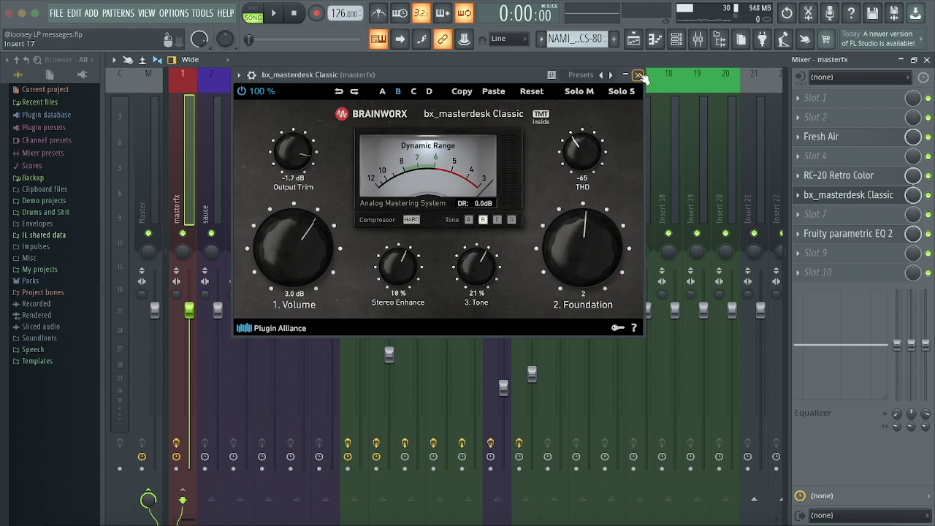
{"action": "left_click", "coordinate": [640, 76]}
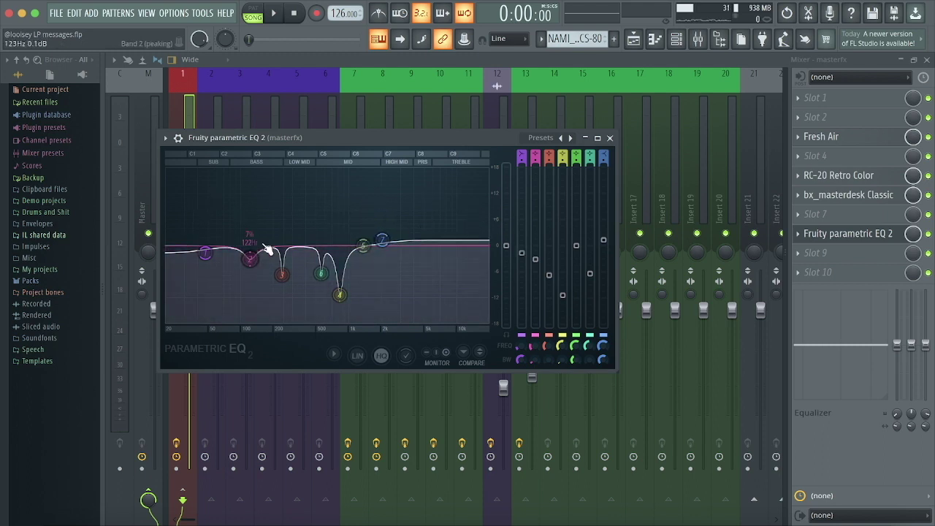
Step: Return to the playlist and review the full loop alongside the separated layers that follow it
{"action": "key", "text": "F5"}
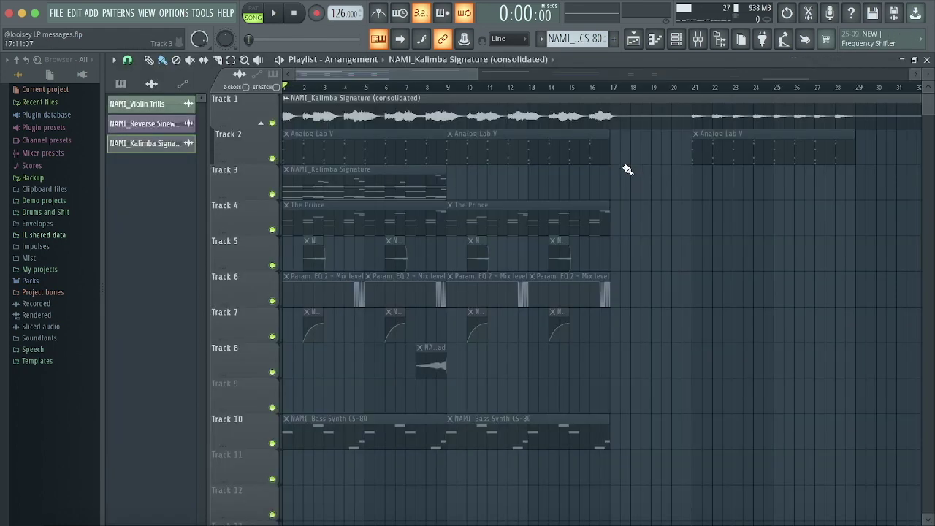
{"action": "scroll", "coordinate": [319, 161], "scroll_direction": "down", "scroll_amount": 4}
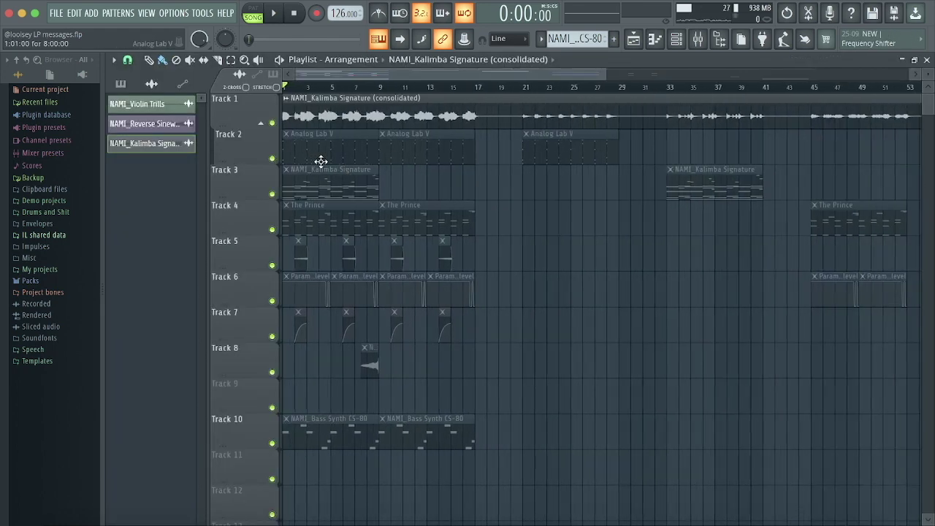